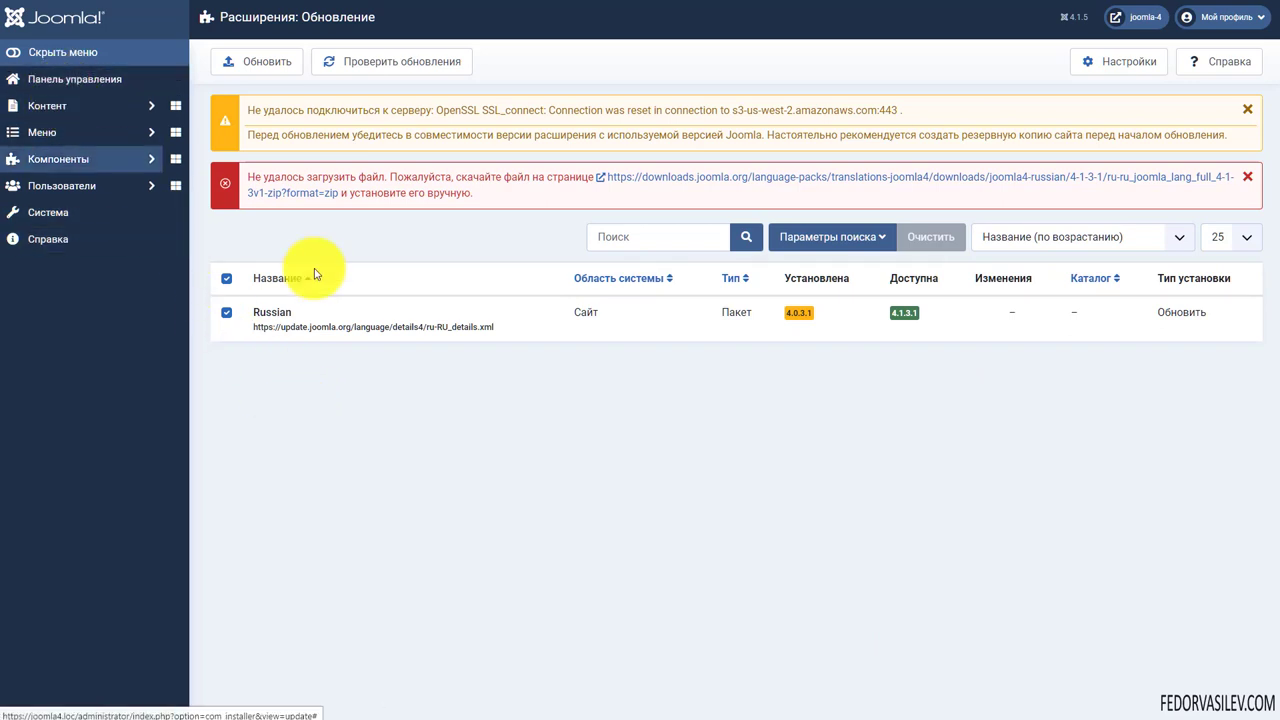
Log back in to the Joomla control panel and open the available extension updates from the notifications.
click(55, 84)
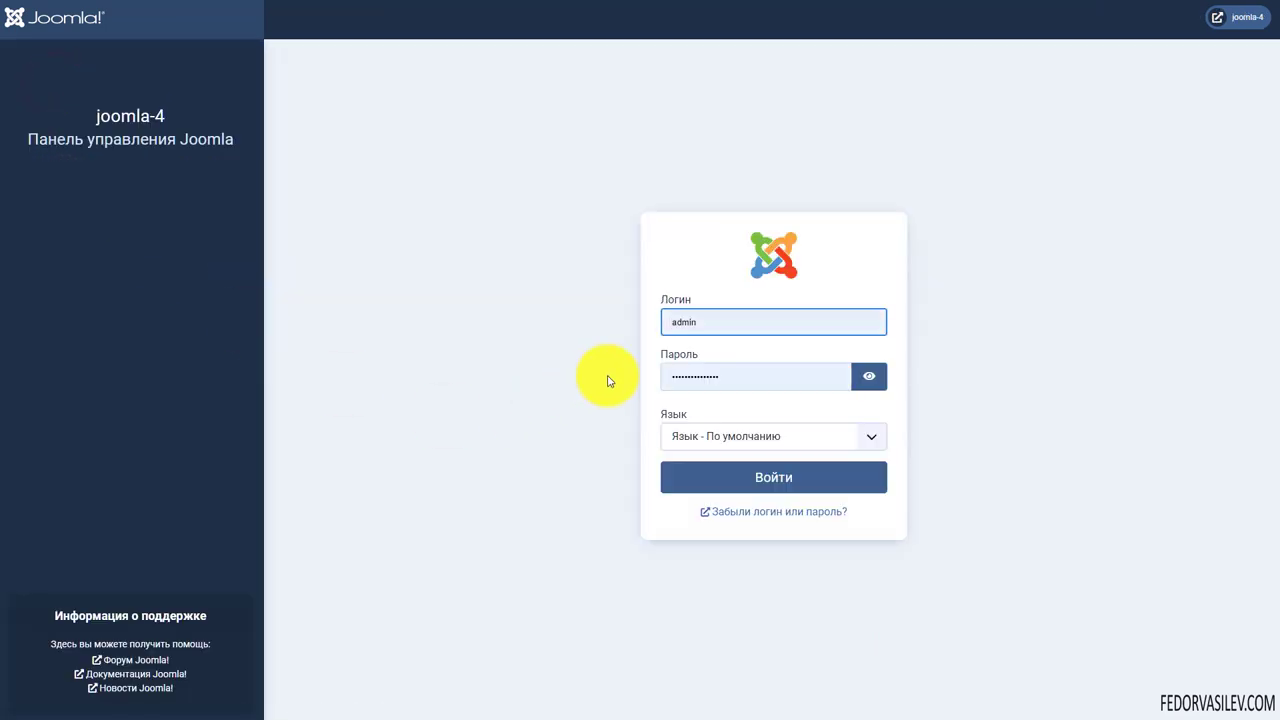
click(704, 480)
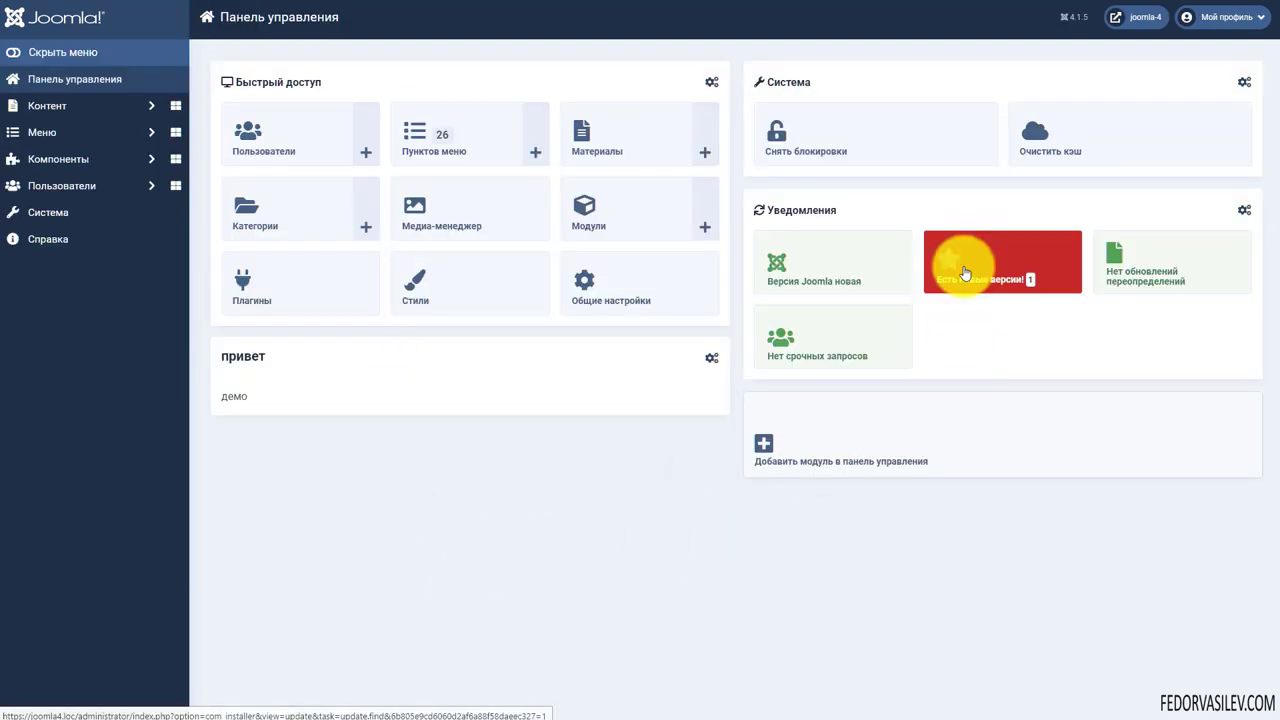
click(965, 274)
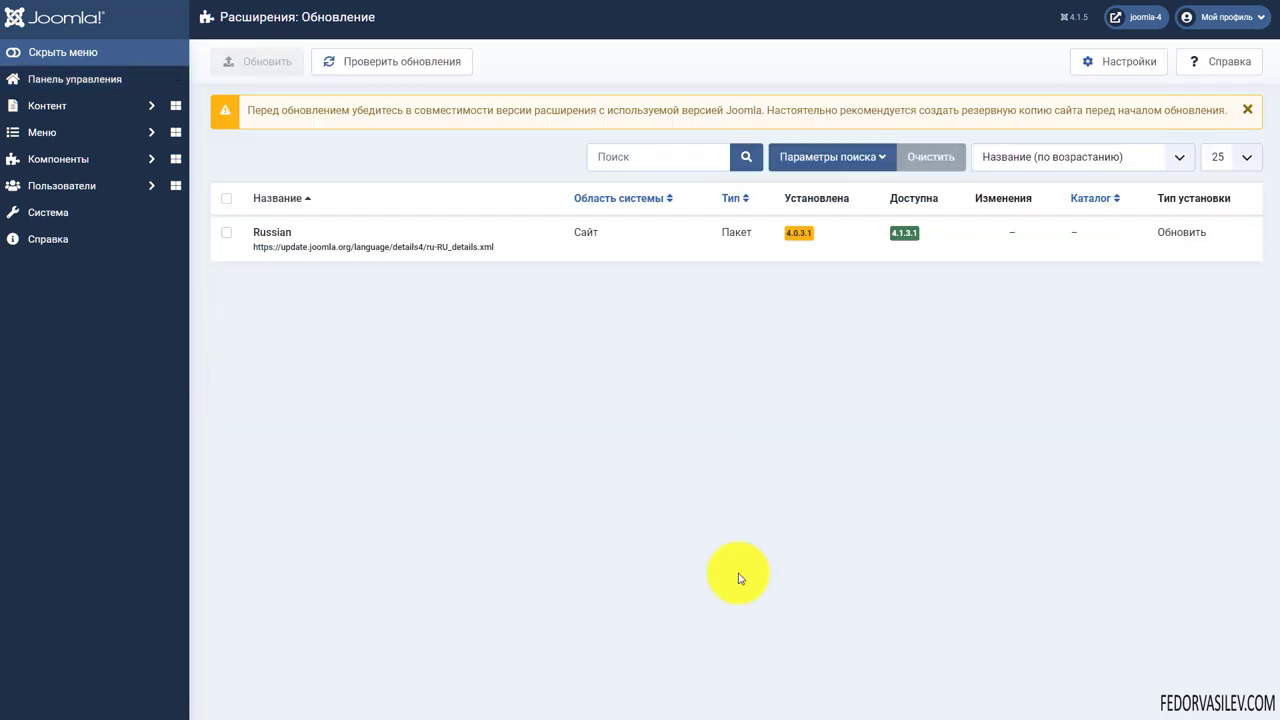
Check the Russian package's installed and available versions, select the package and try to update it.
click(800, 233)
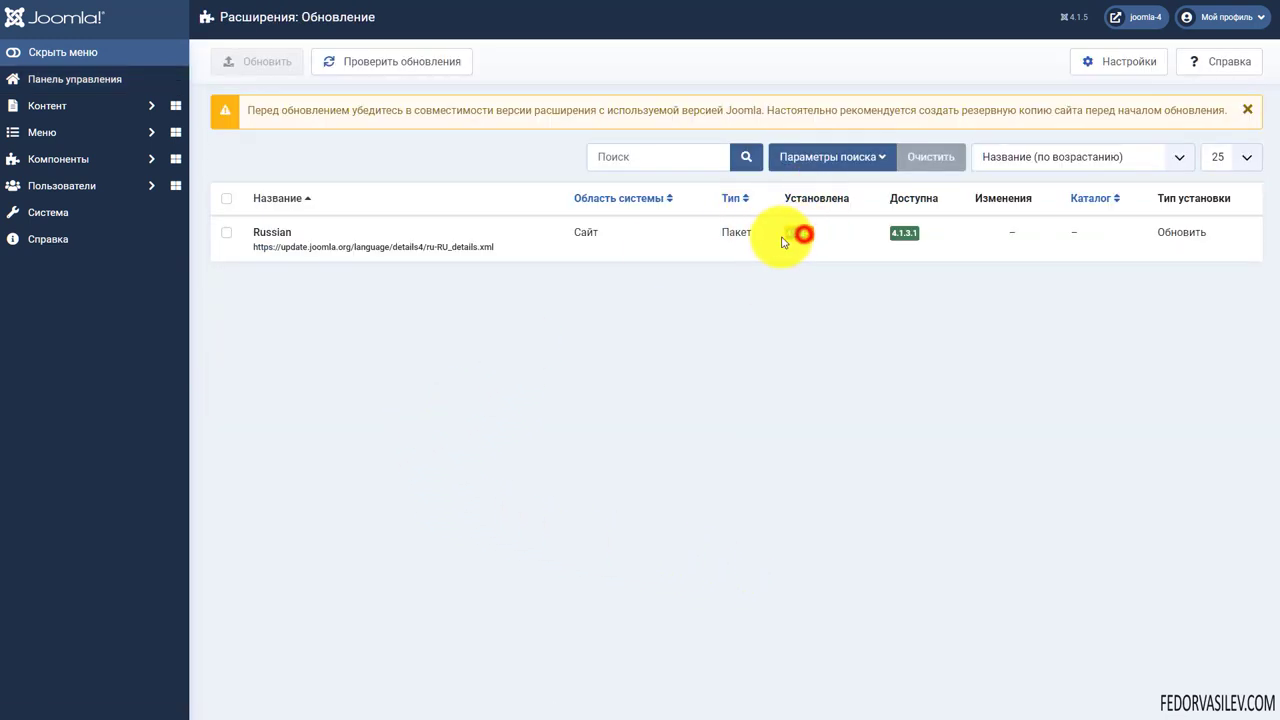
click(889, 233)
click(854, 403)
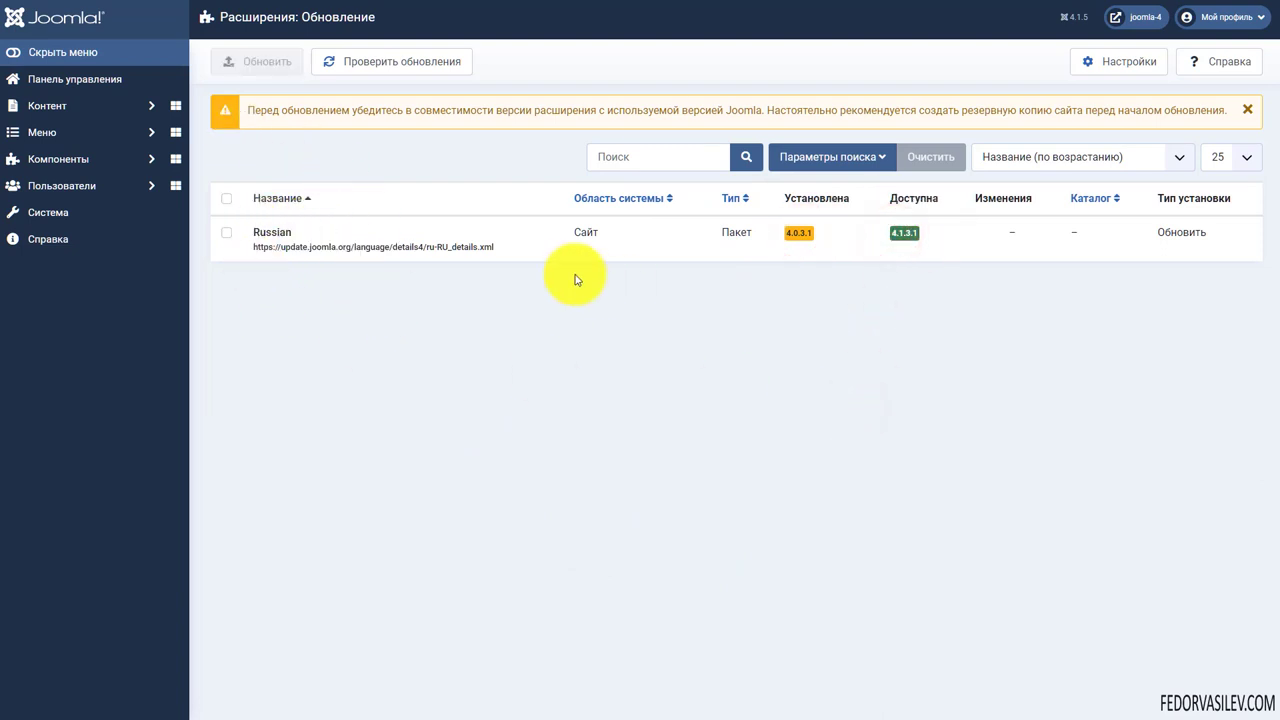
click(227, 233)
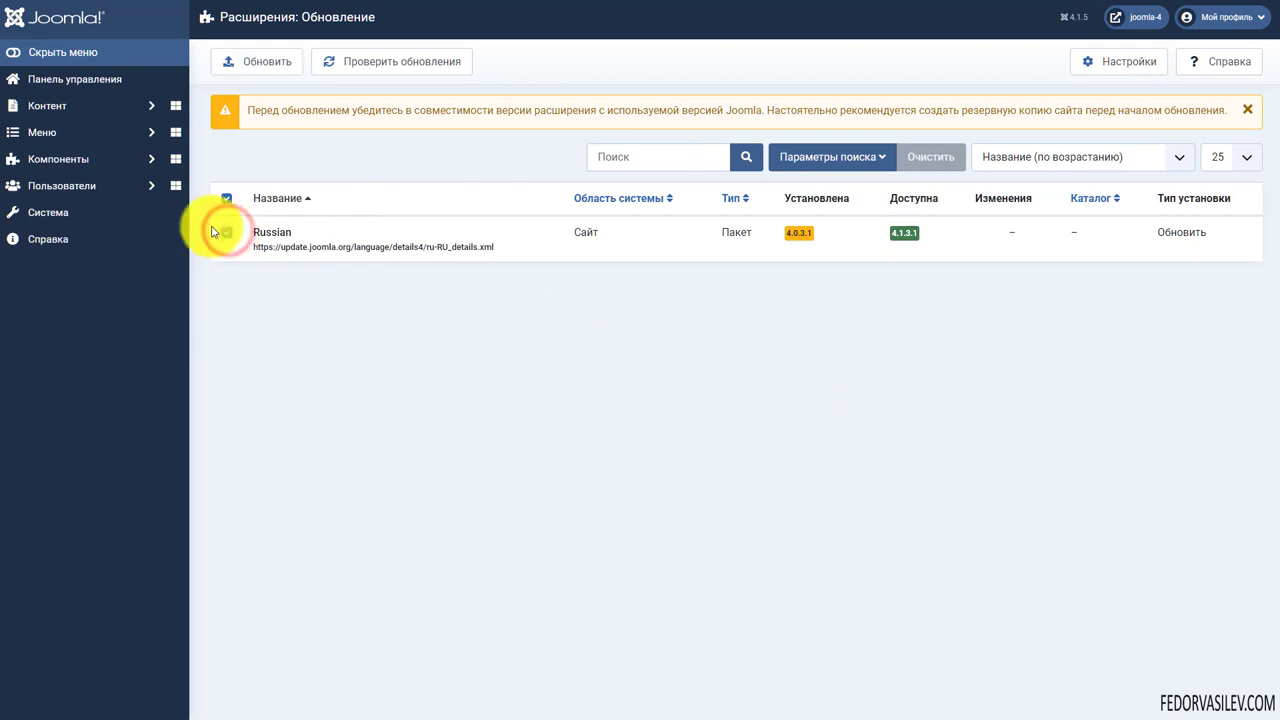
click(253, 60)
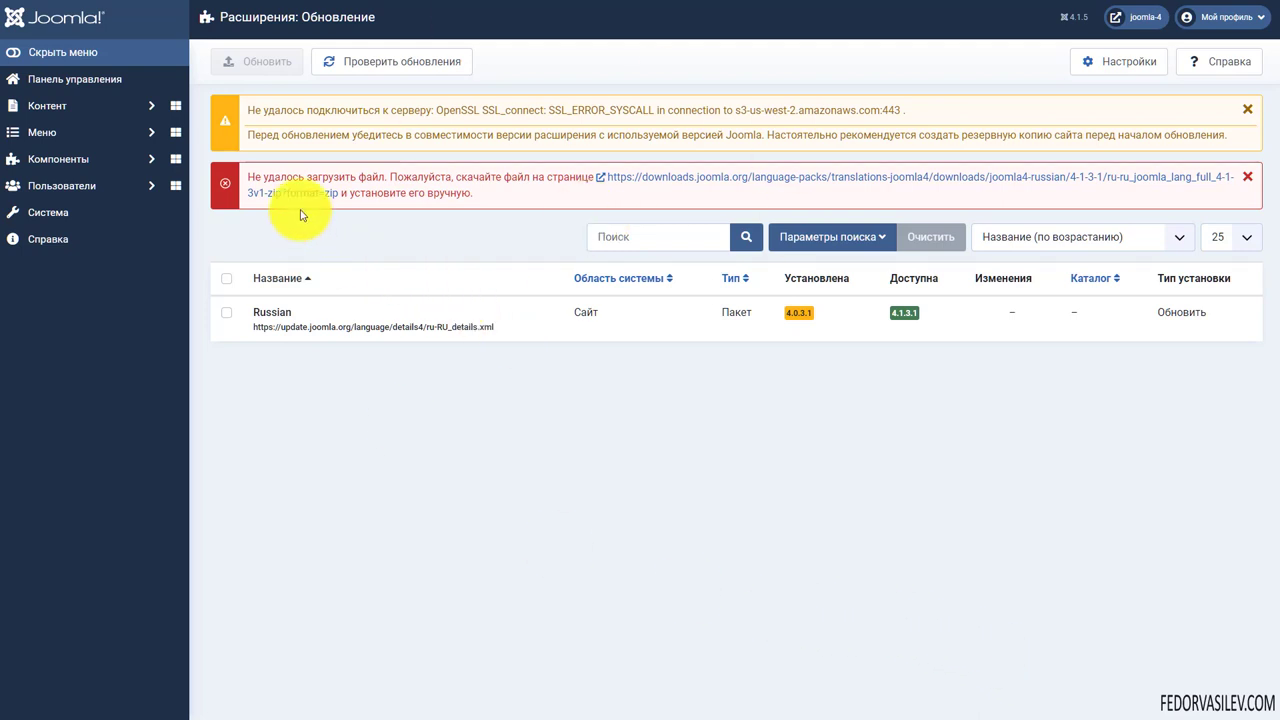
Read the update error messages and copy the domain joomla.org from the Russian package's update address.
drag(247, 108, 400, 192)
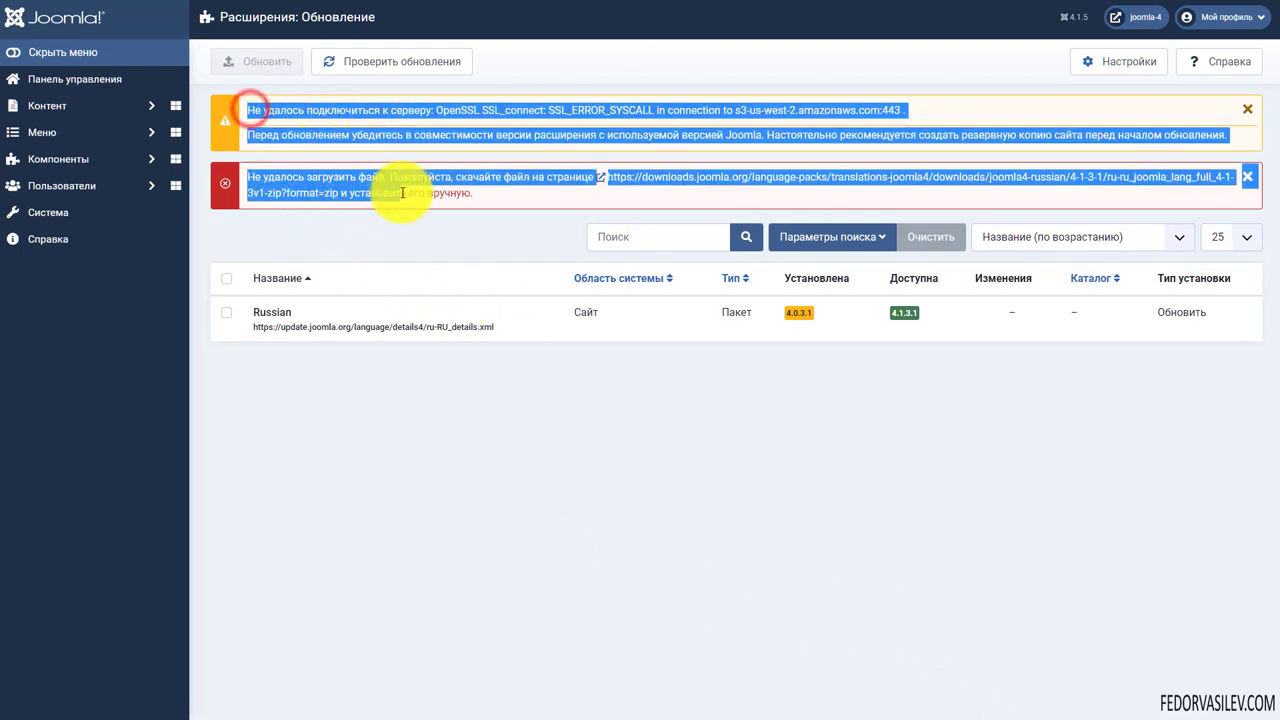
click(566, 460)
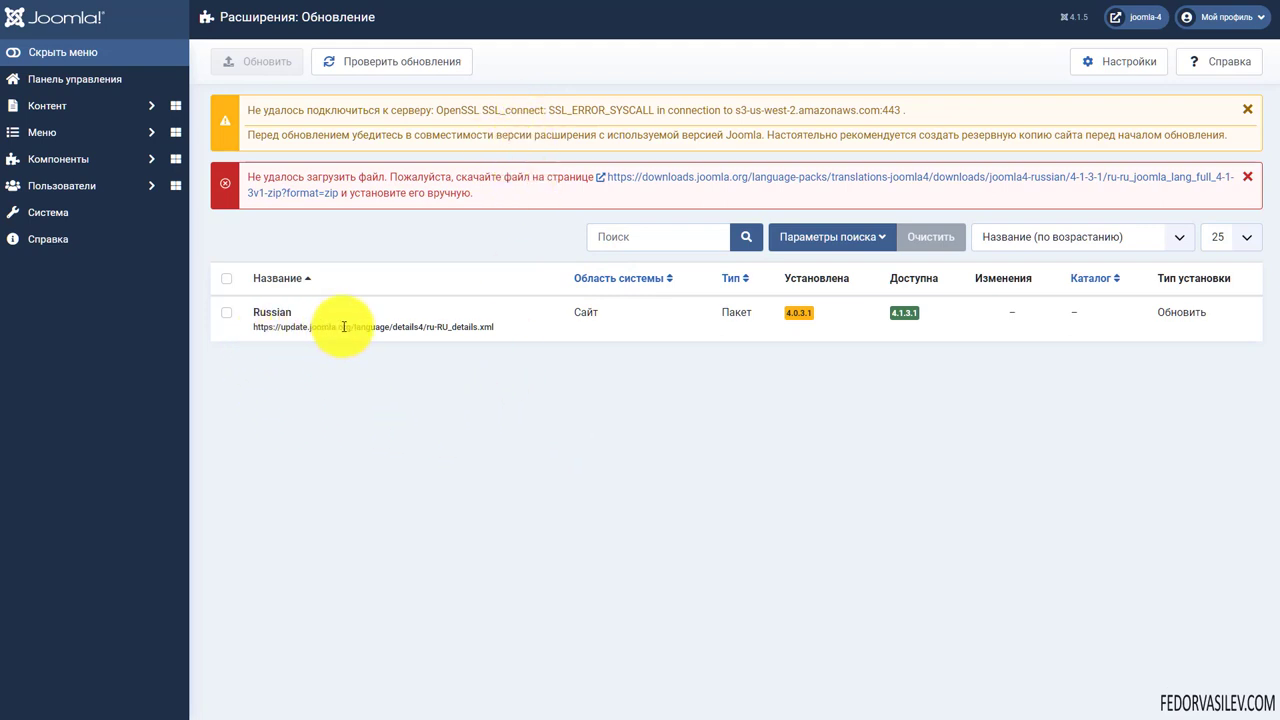
drag(343, 326, 515, 321)
click(362, 390)
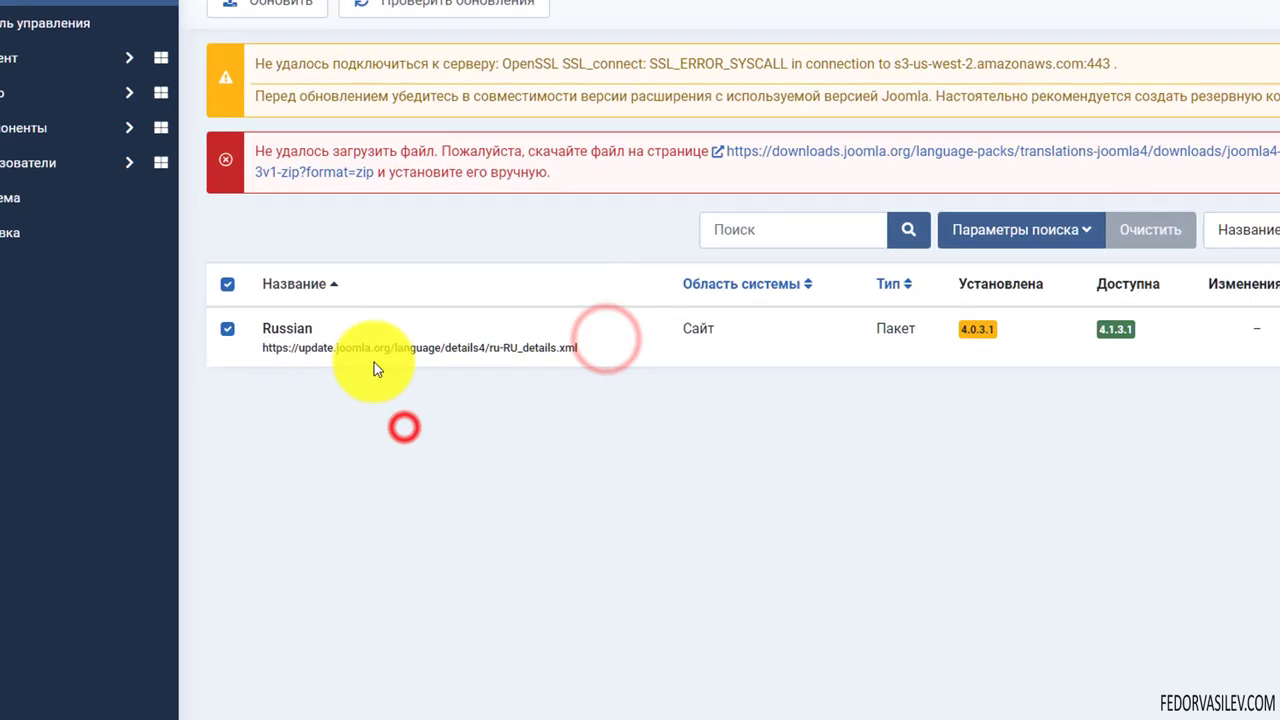
drag(383, 347, 337, 357)
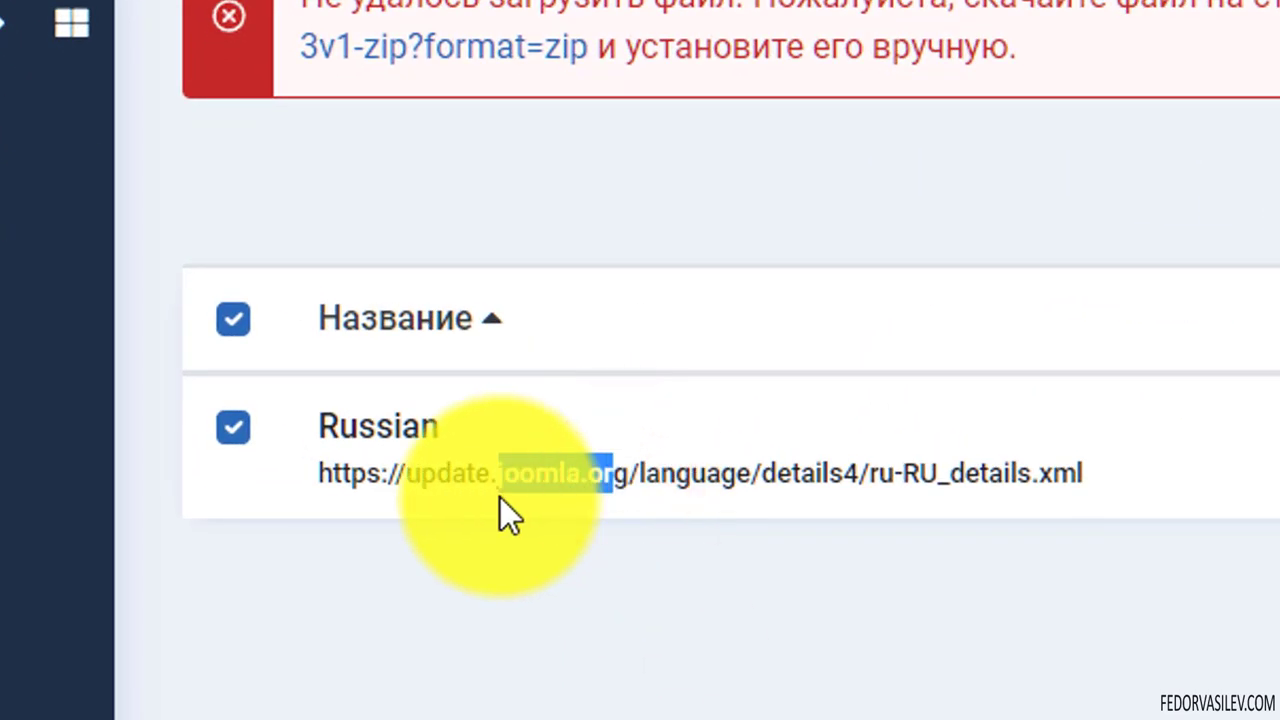
click(592, 487)
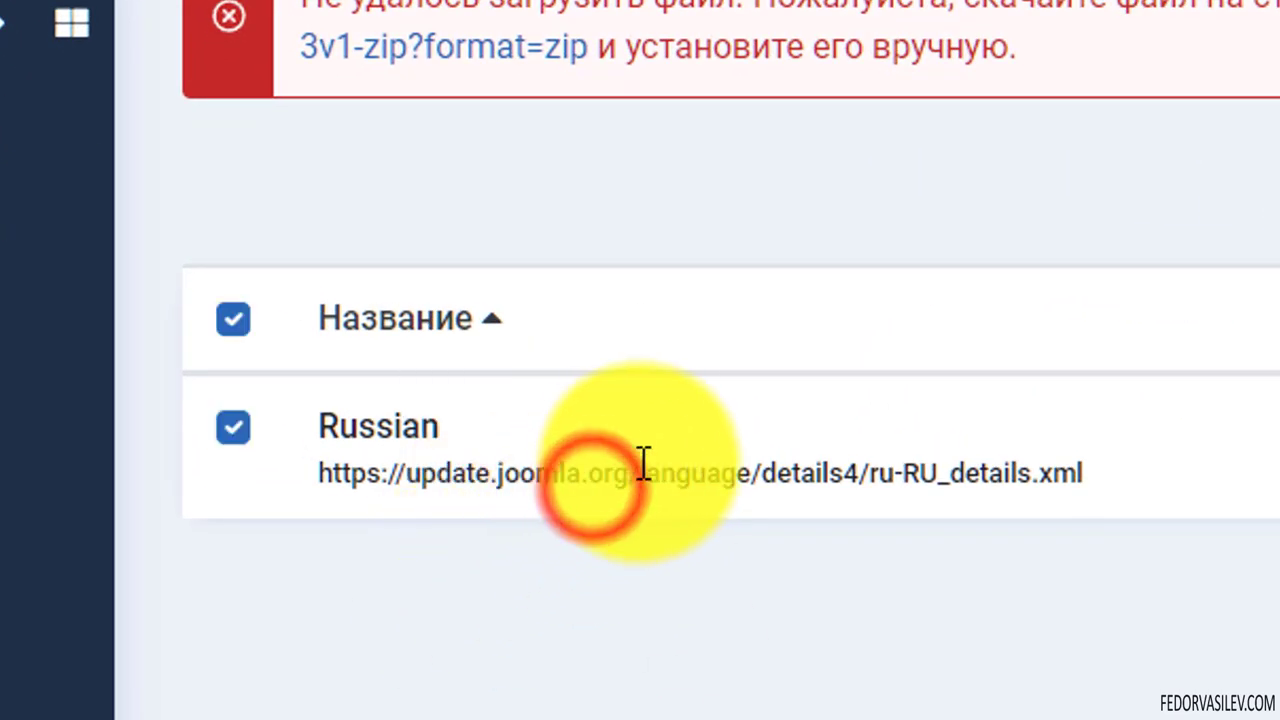
drag(630, 468, 498, 499)
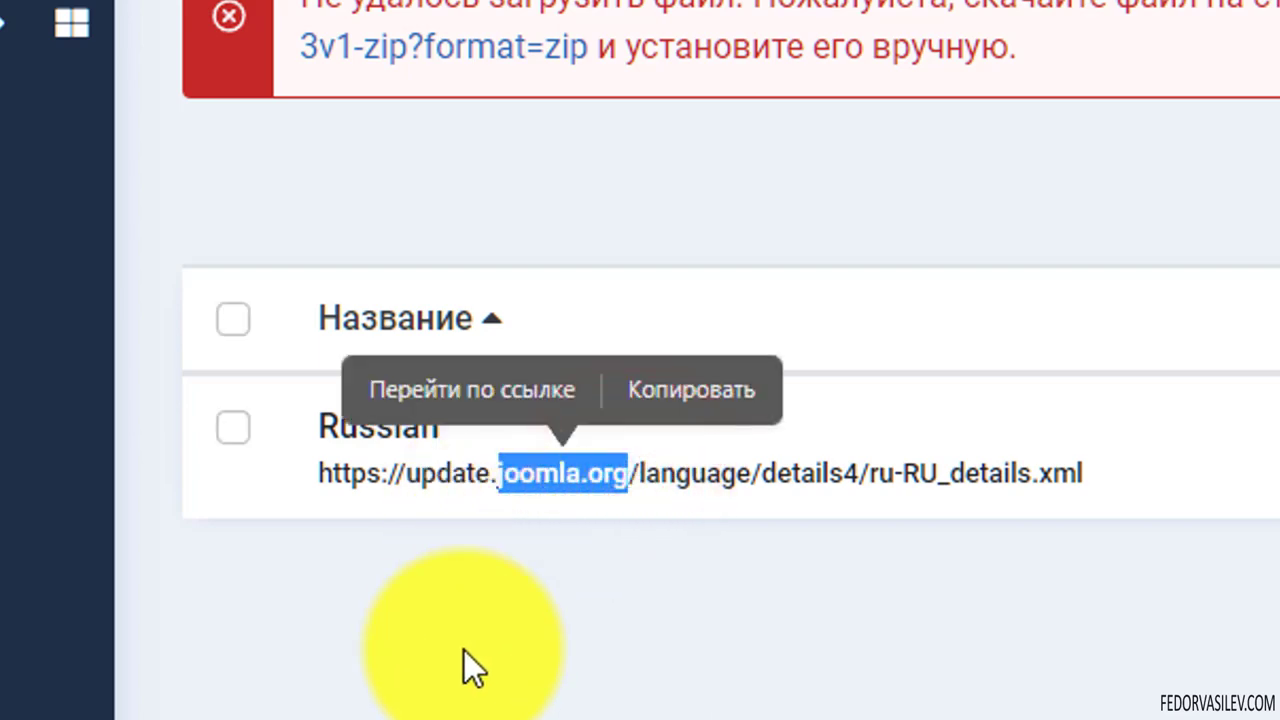
click(677, 395)
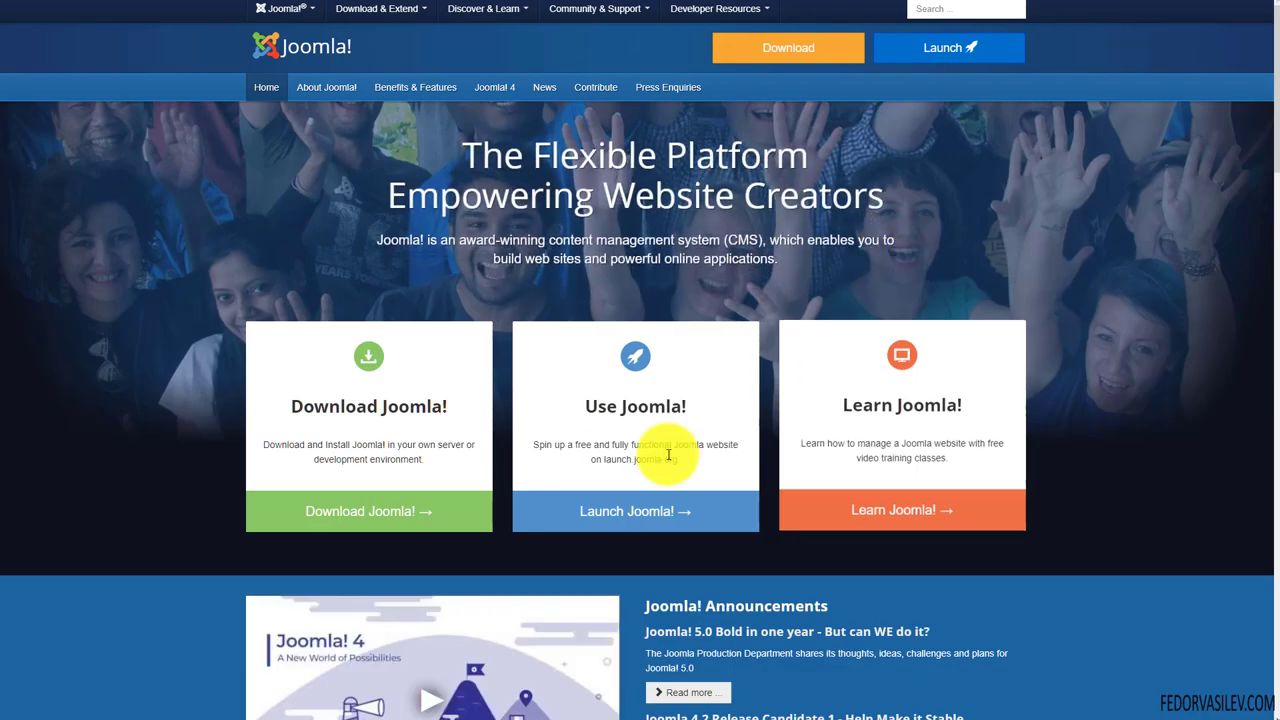
Go to the joomla.org website and open its Joomla download page.
scroll(1131, 227, down, 1)
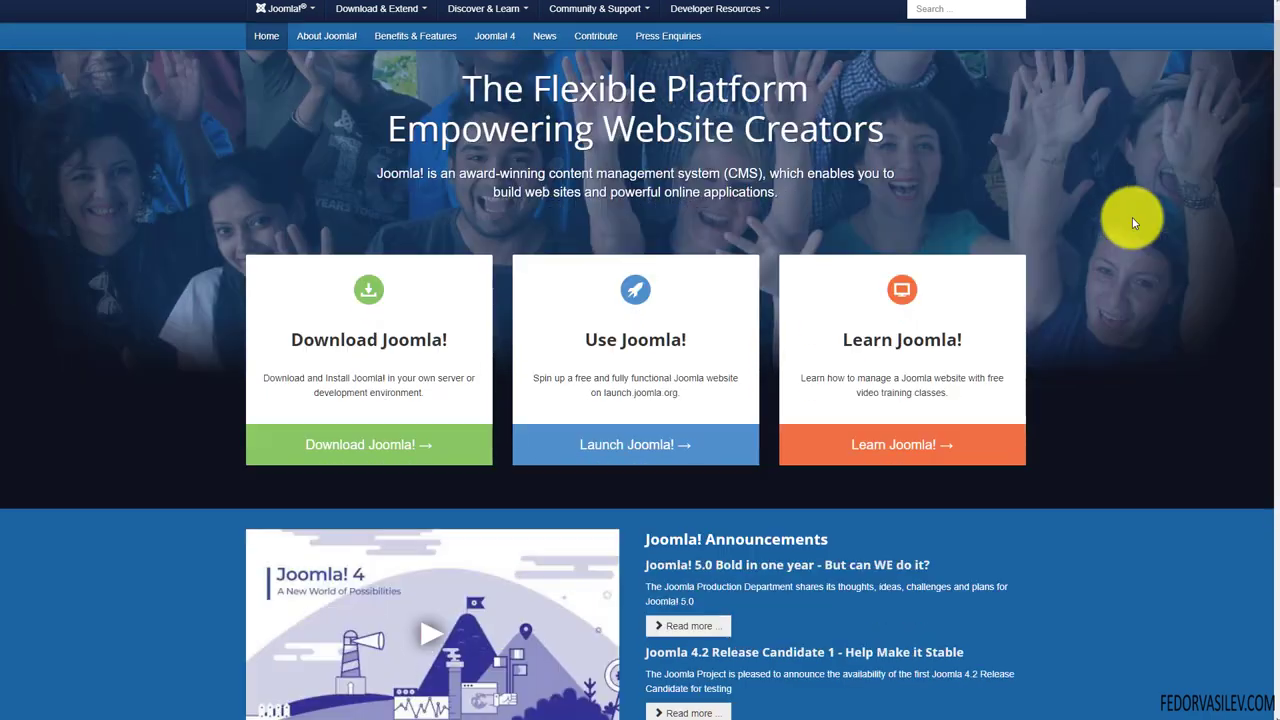
scroll(1133, 217, down, 1)
scroll(859, 151, up, 2)
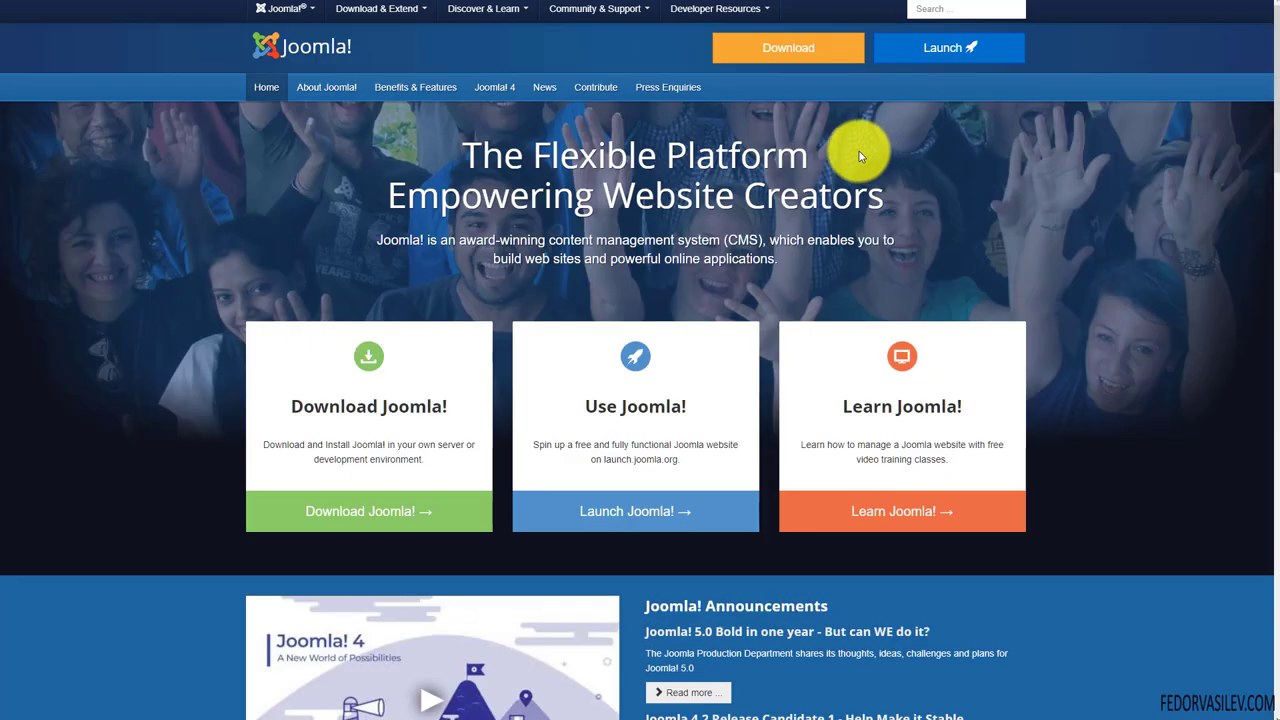
click(788, 48)
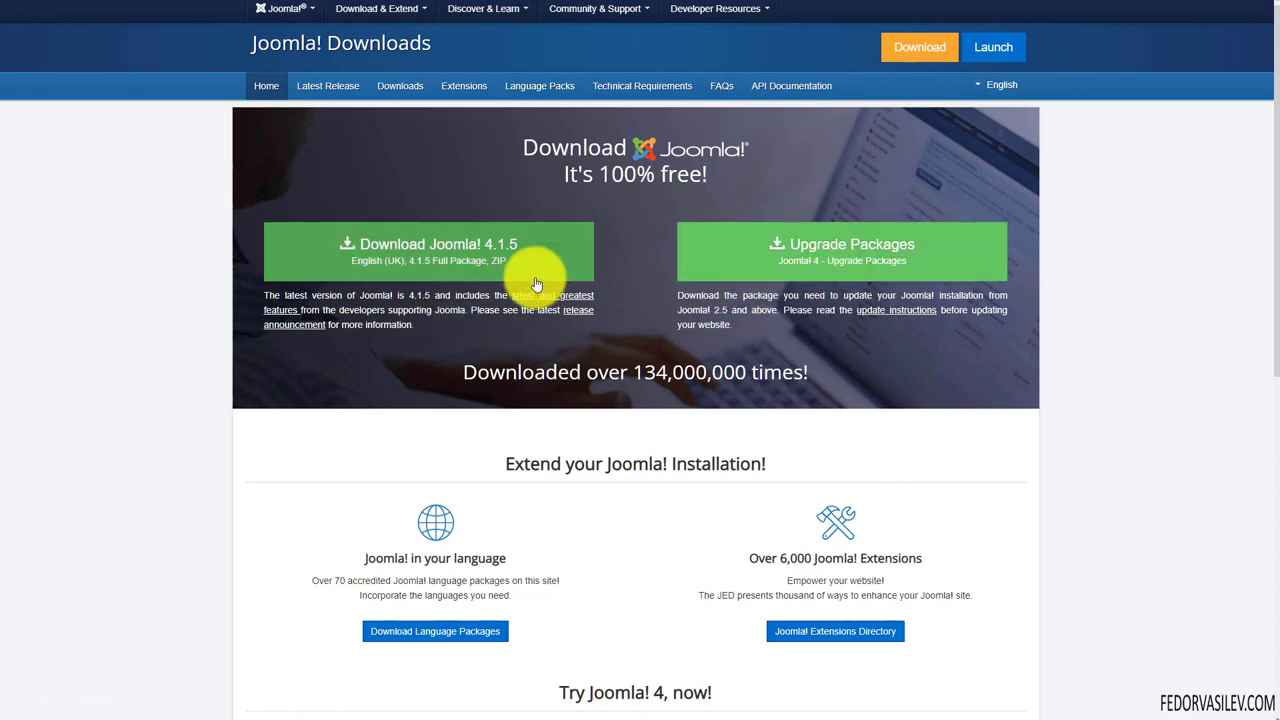
Open the language packages download page and view all Joomla 4.x language packs.
scroll(536, 262, down, 5)
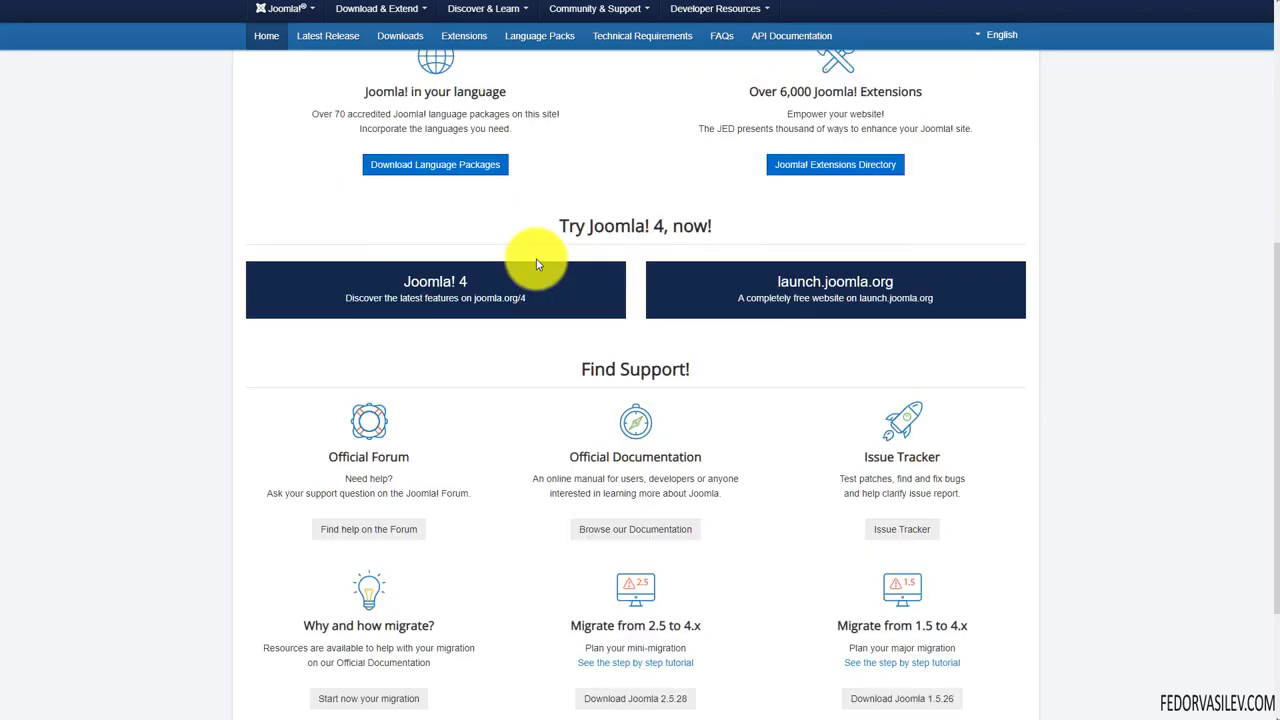
scroll(536, 262, up, 2)
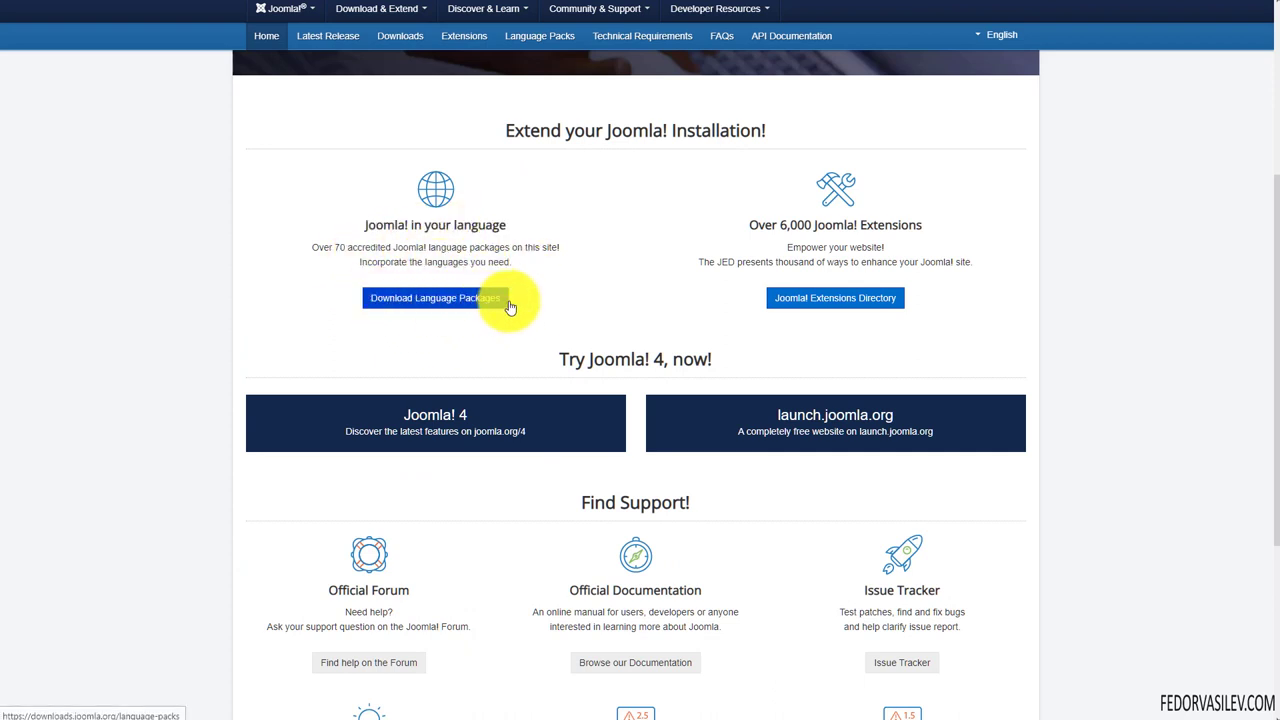
click(428, 298)
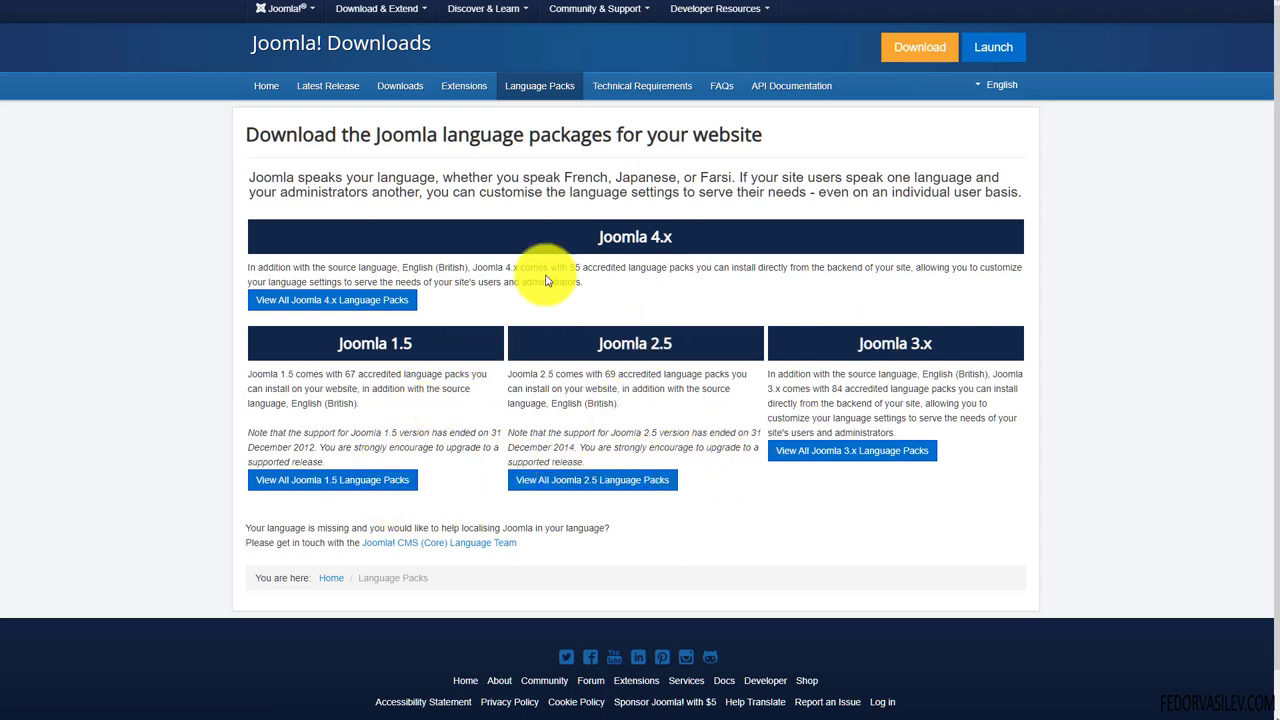
drag(600, 237, 666, 251)
click(650, 279)
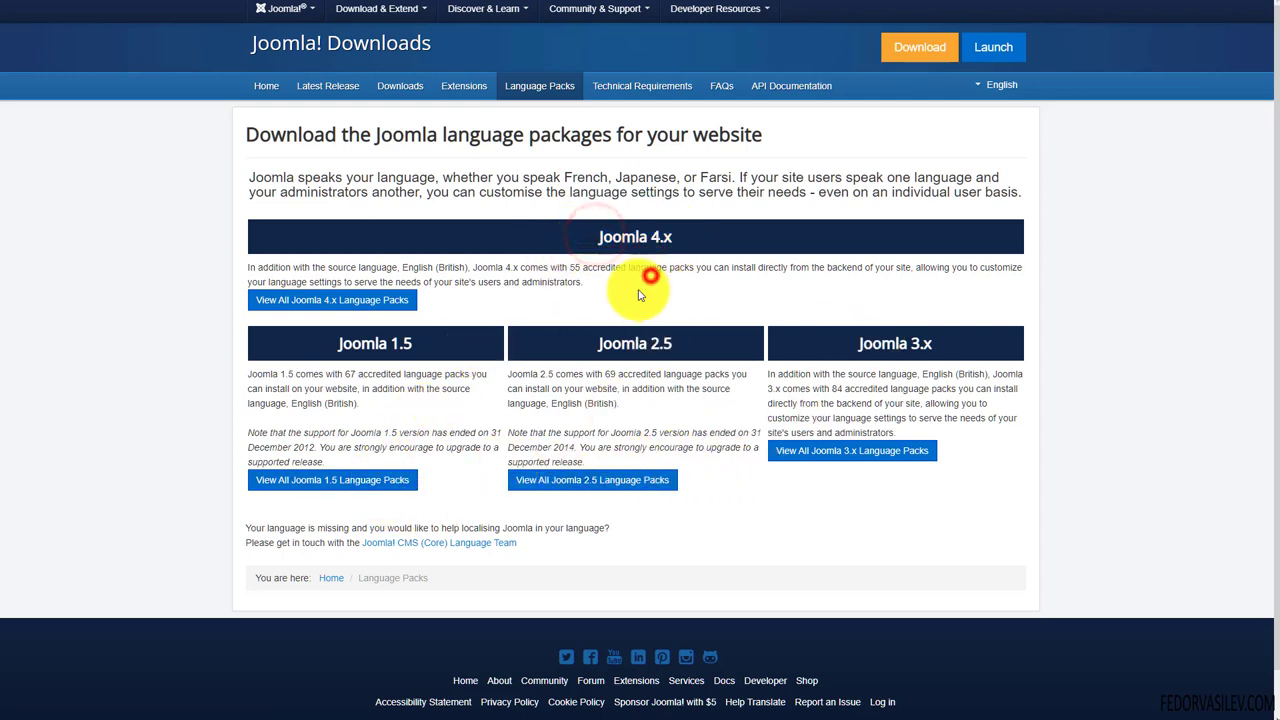
click(352, 310)
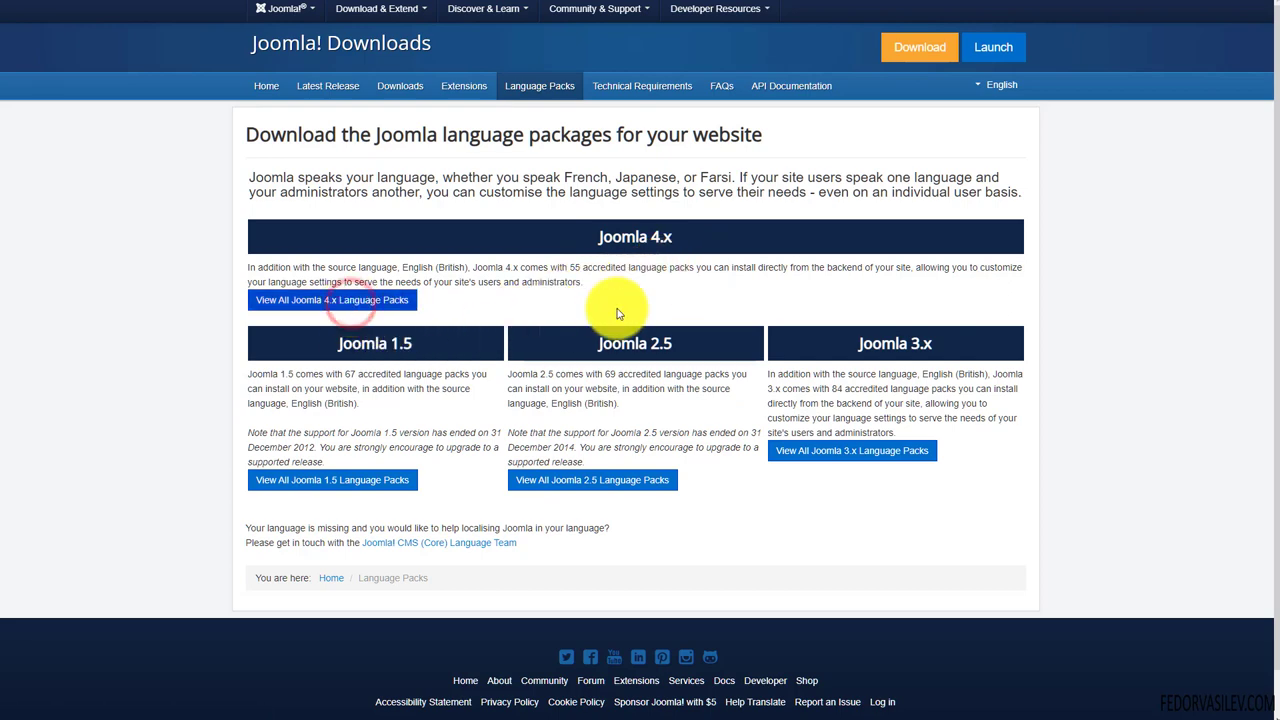
Filter the Joomla 4.x translations to show only the Russian language.
scroll(583, 403, down, 3)
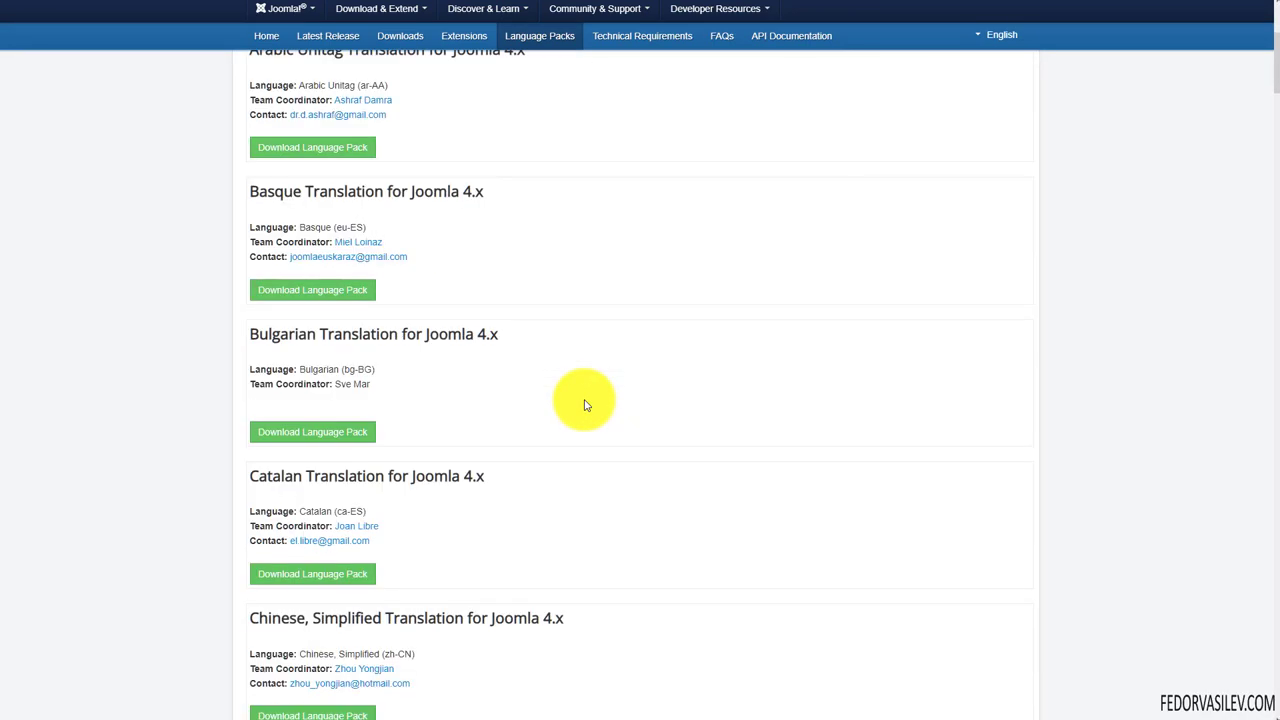
scroll(583, 403, up, 3)
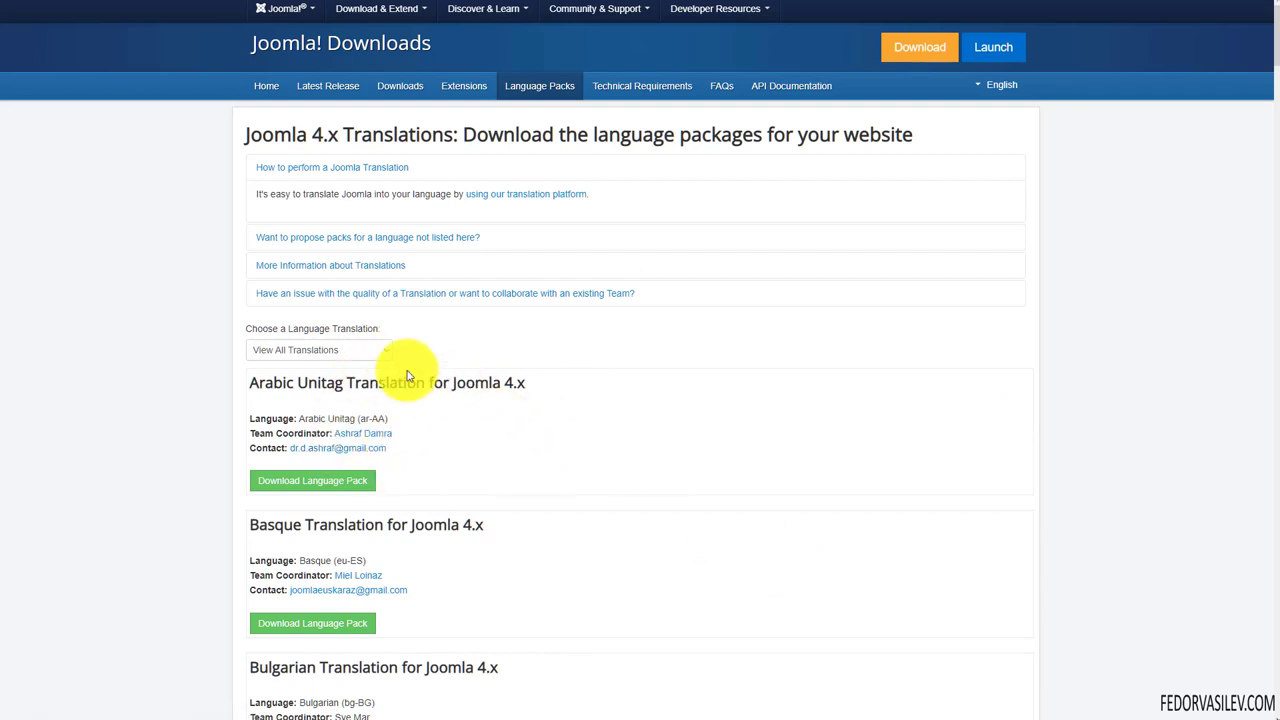
click(384, 348)
scroll(340, 438, down, 10)
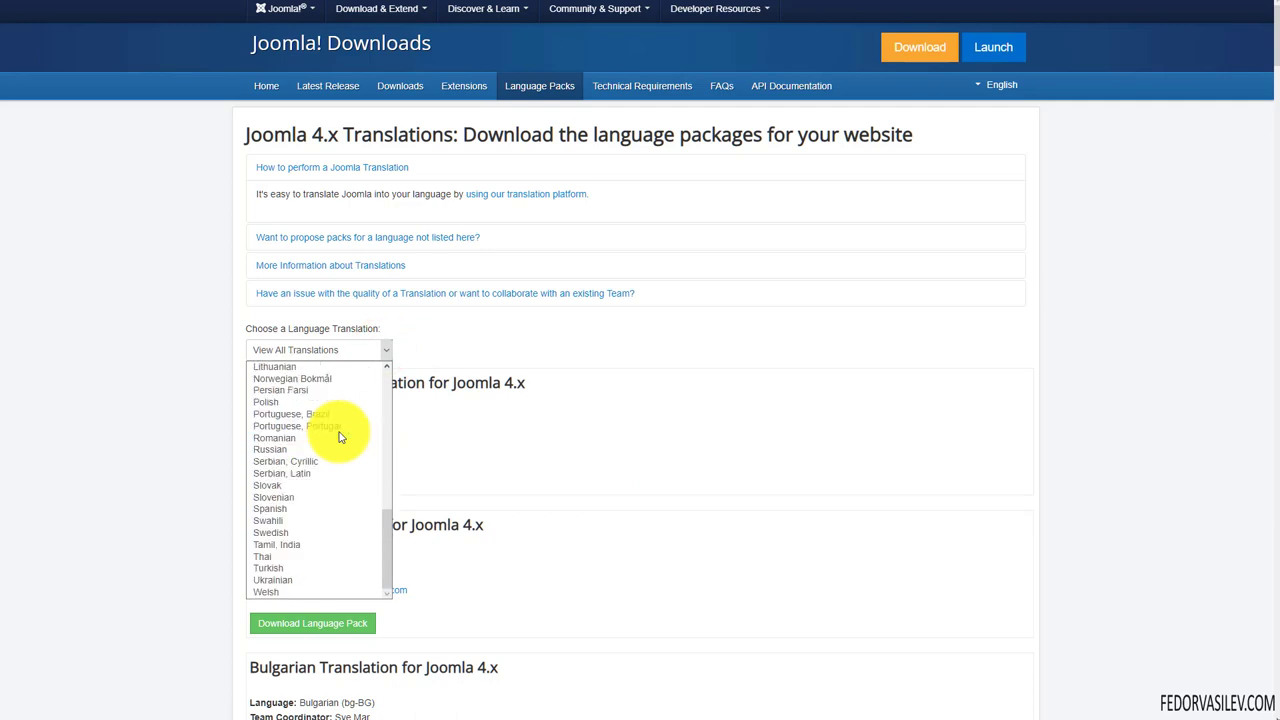
click(275, 456)
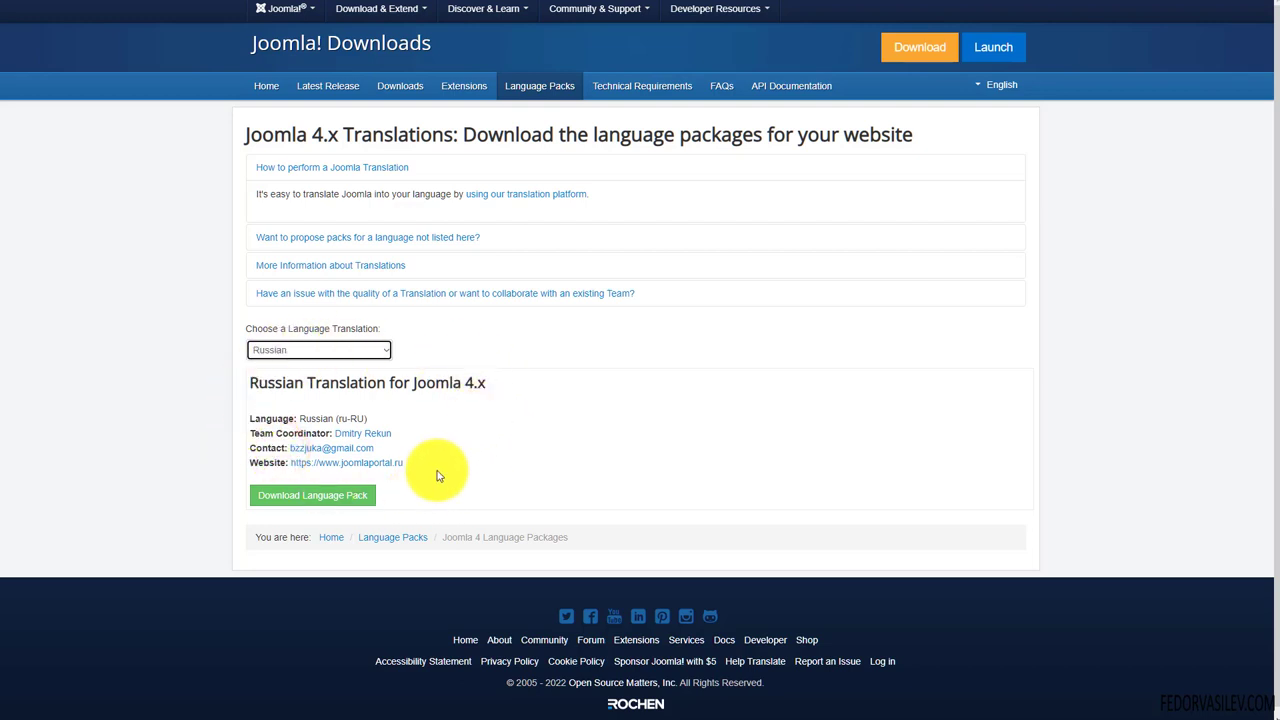
Check that the Russian translation is for Joomla 4.x and open its language pack download page.
drag(389, 383, 466, 380)
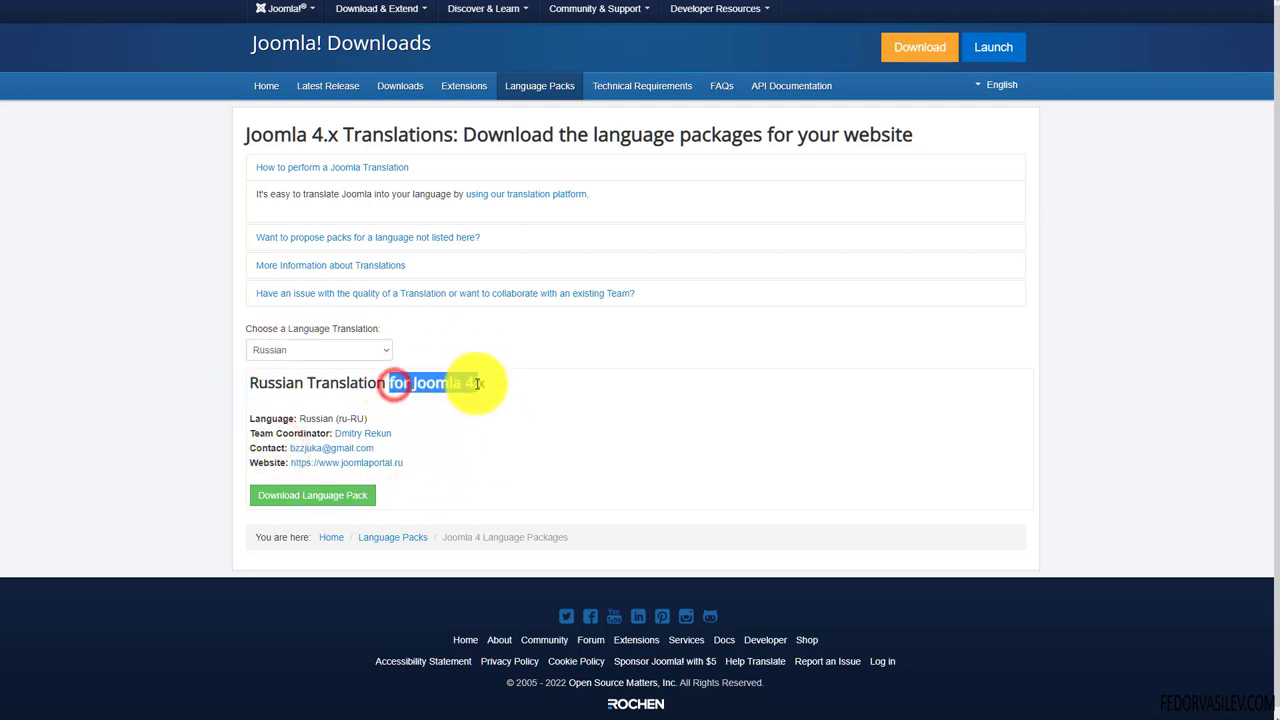
click(559, 421)
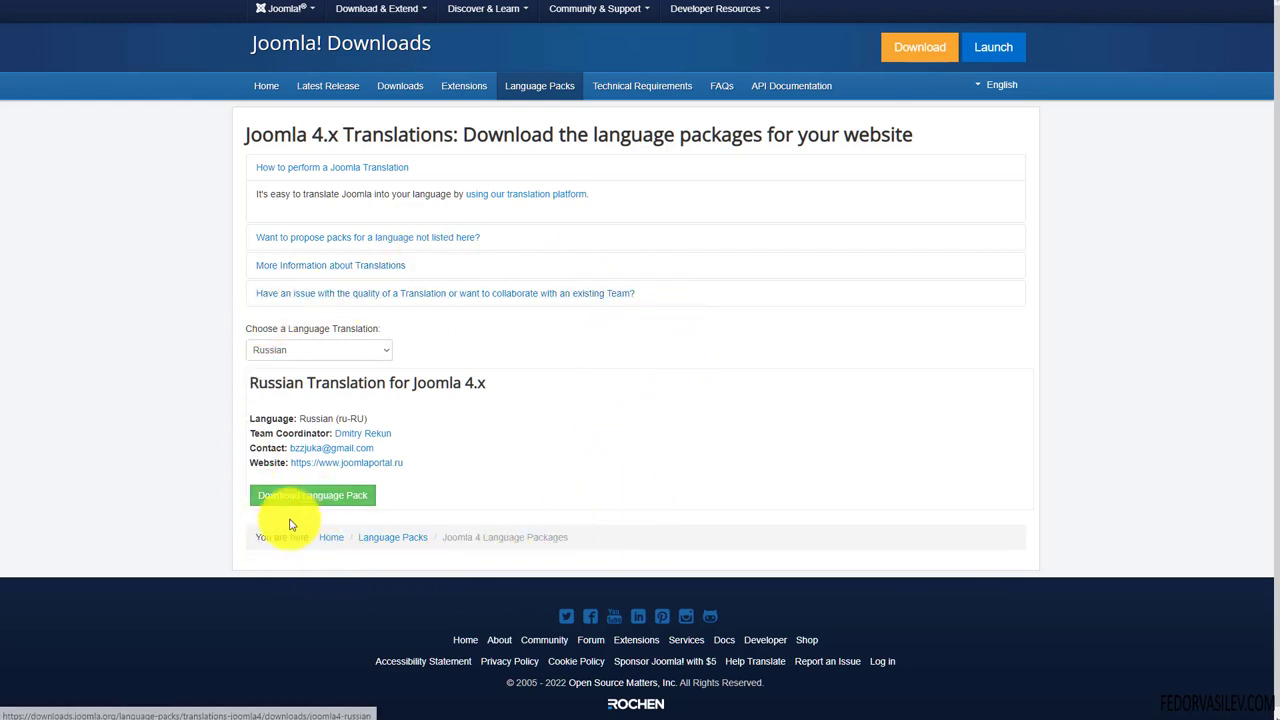
click(270, 494)
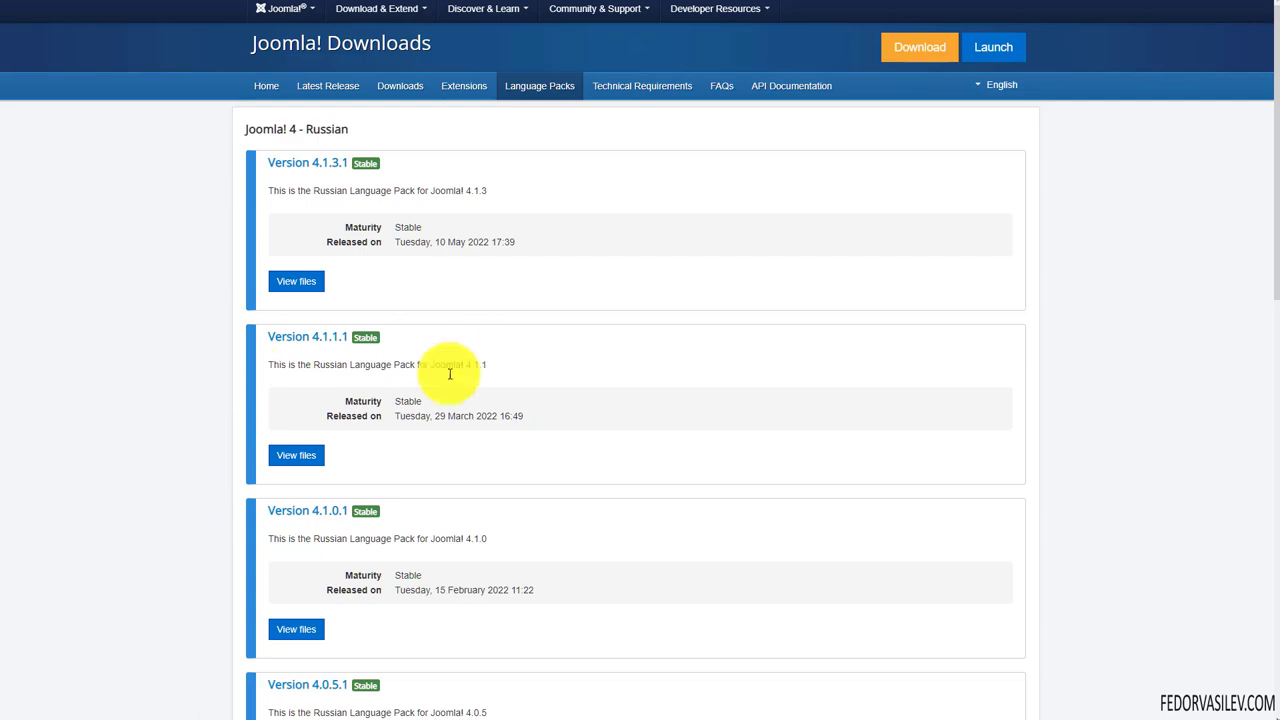
Compare the newest Russian language pack version on the downloads site with the available version in Joomla's extension updates.
scroll(509, 309, down, 5)
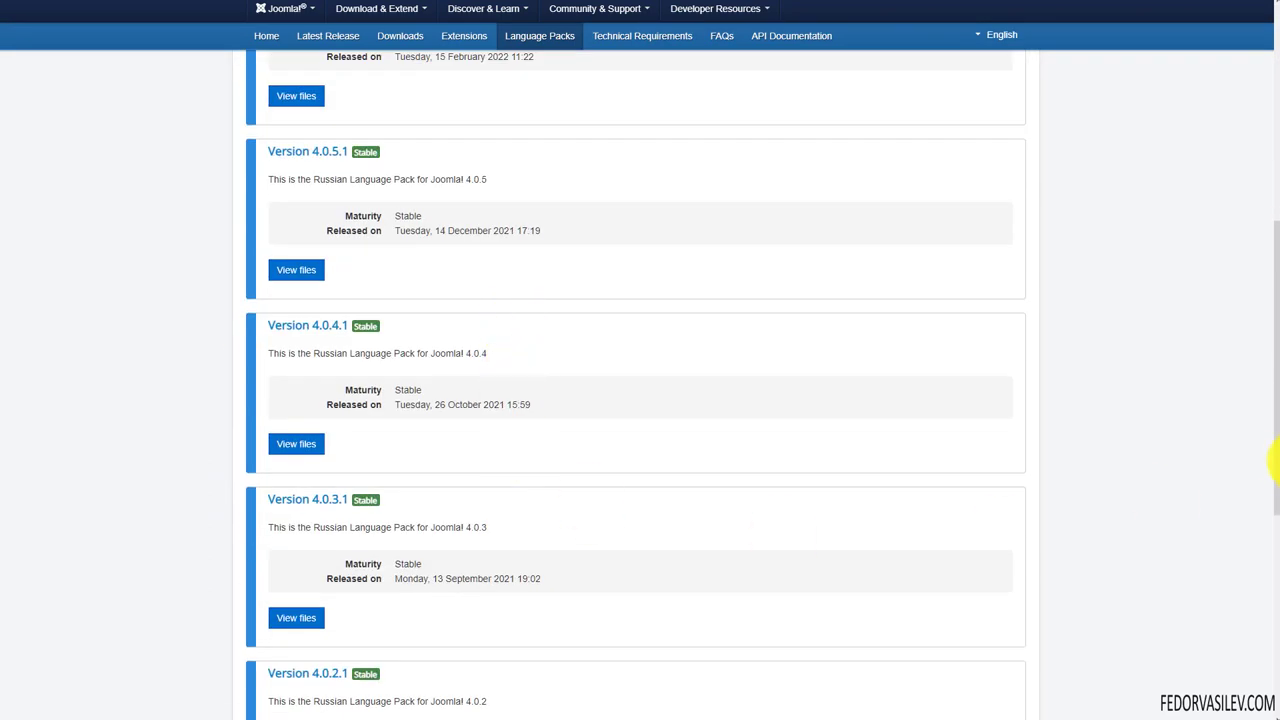
drag(1274, 488, 1160, 259)
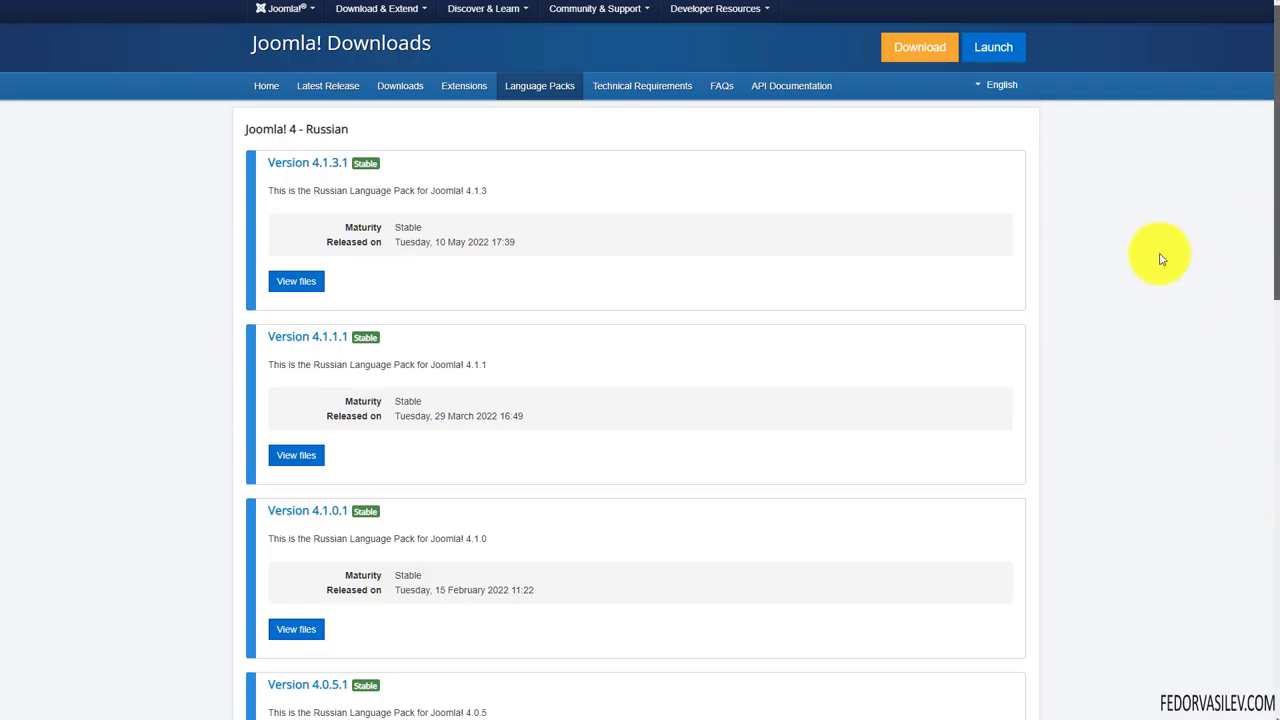
click(343, 162)
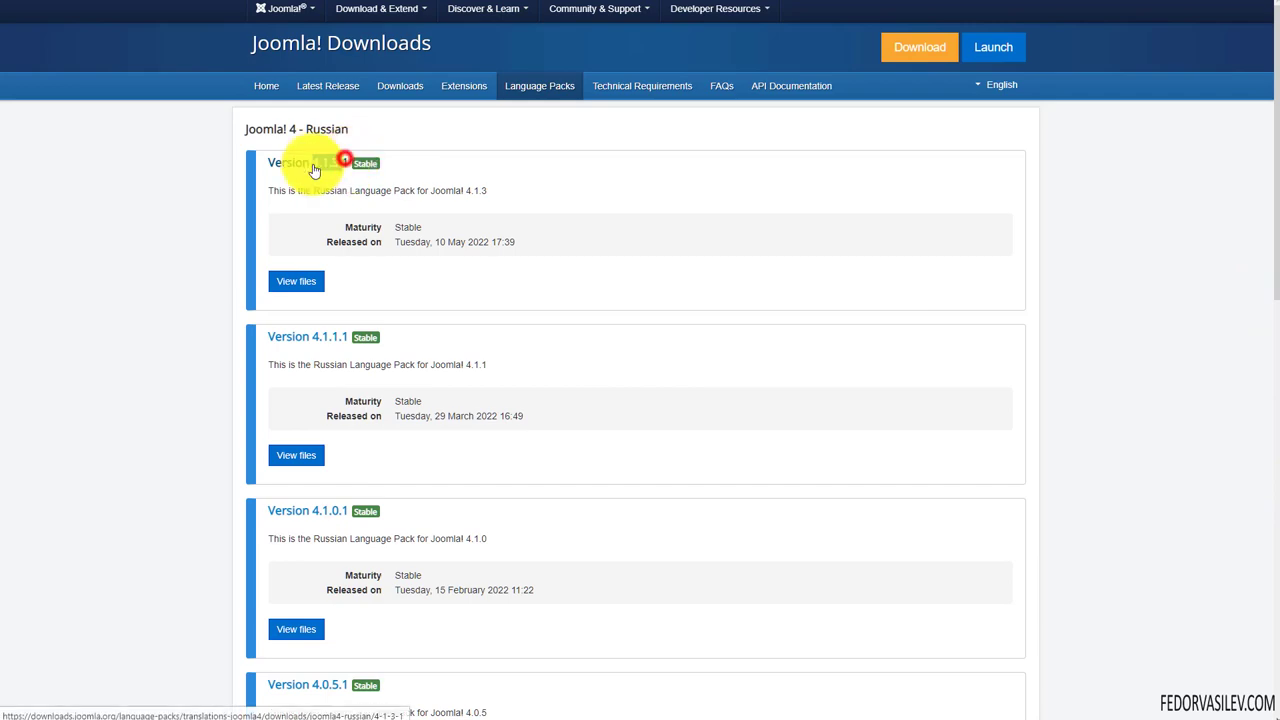
double_click(313, 166)
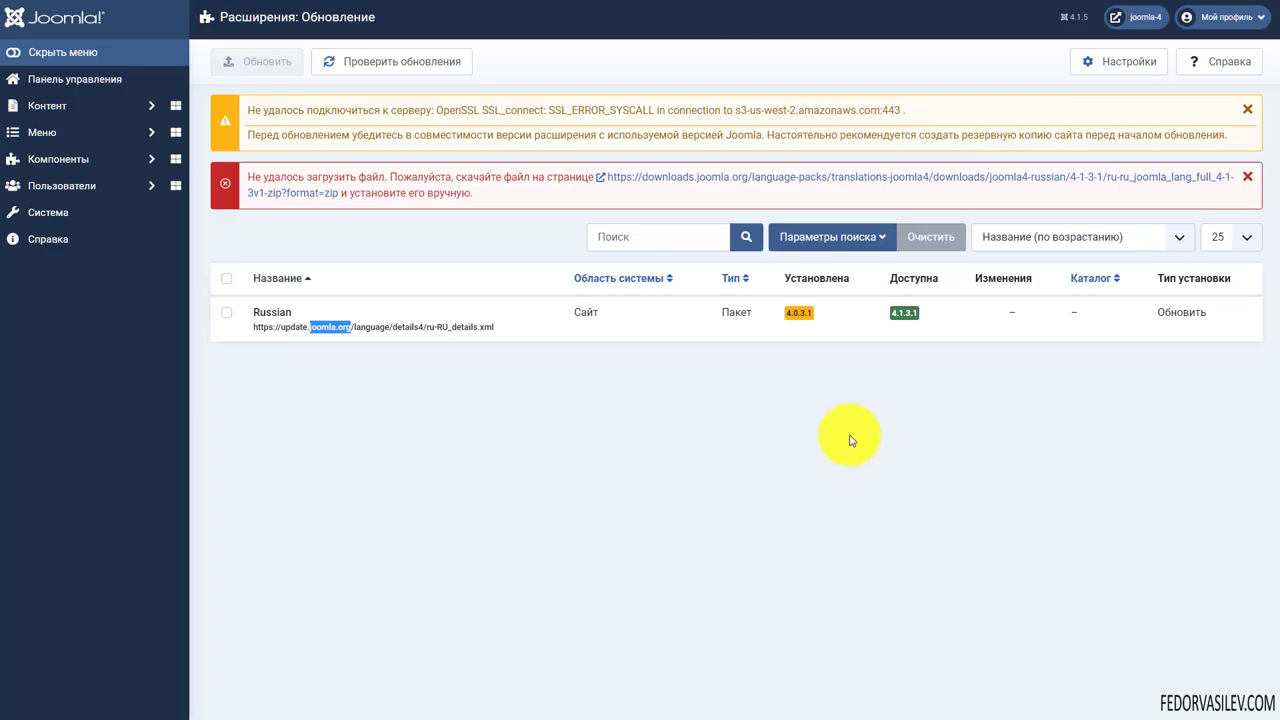
click(963, 446)
double_click(913, 278)
click(906, 407)
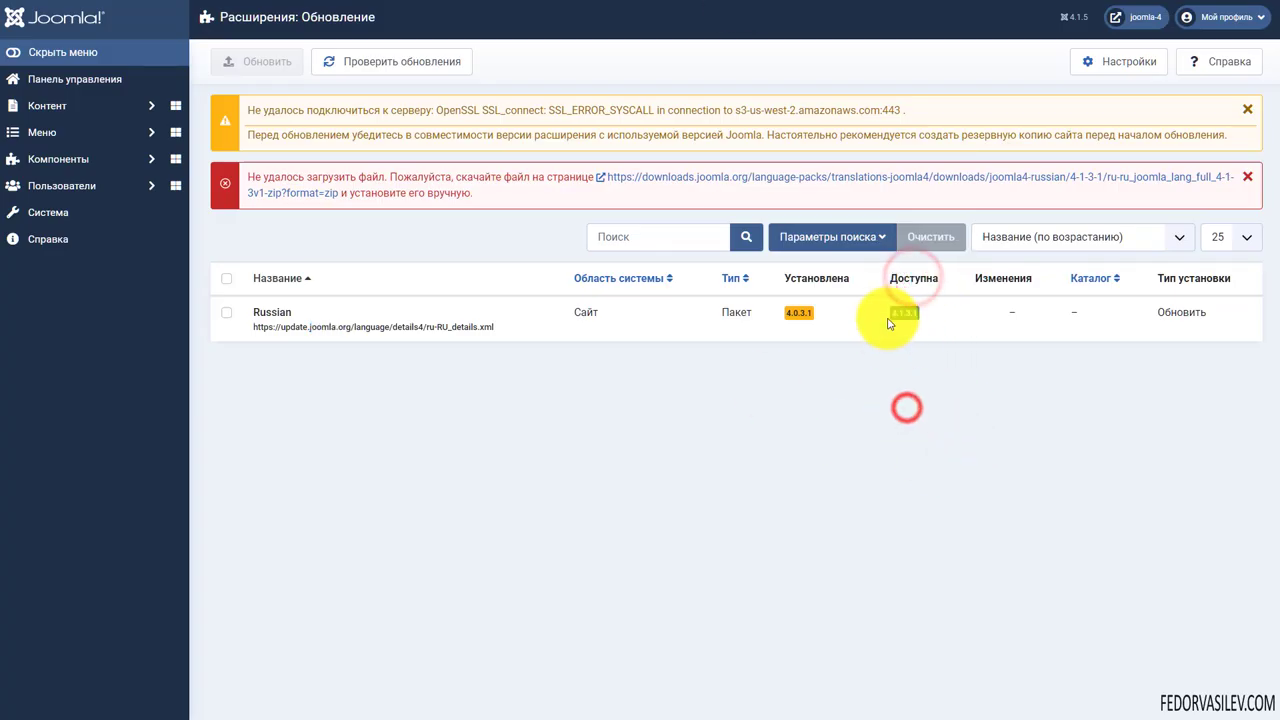
double_click(889, 313)
click(891, 414)
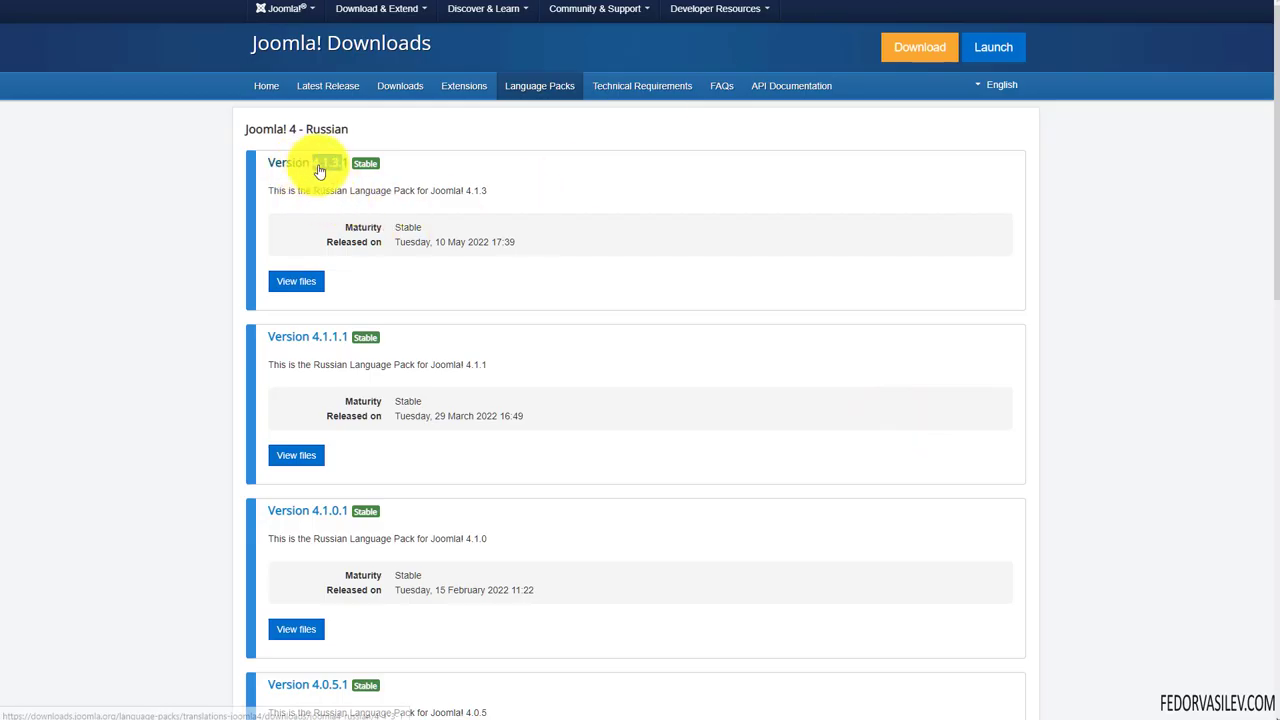
Open the files of Russian language pack version 4.1.3.1 and try to download the Joomla! 4.1.3 Russian ru-RU Language Pack (v1).
click(309, 166)
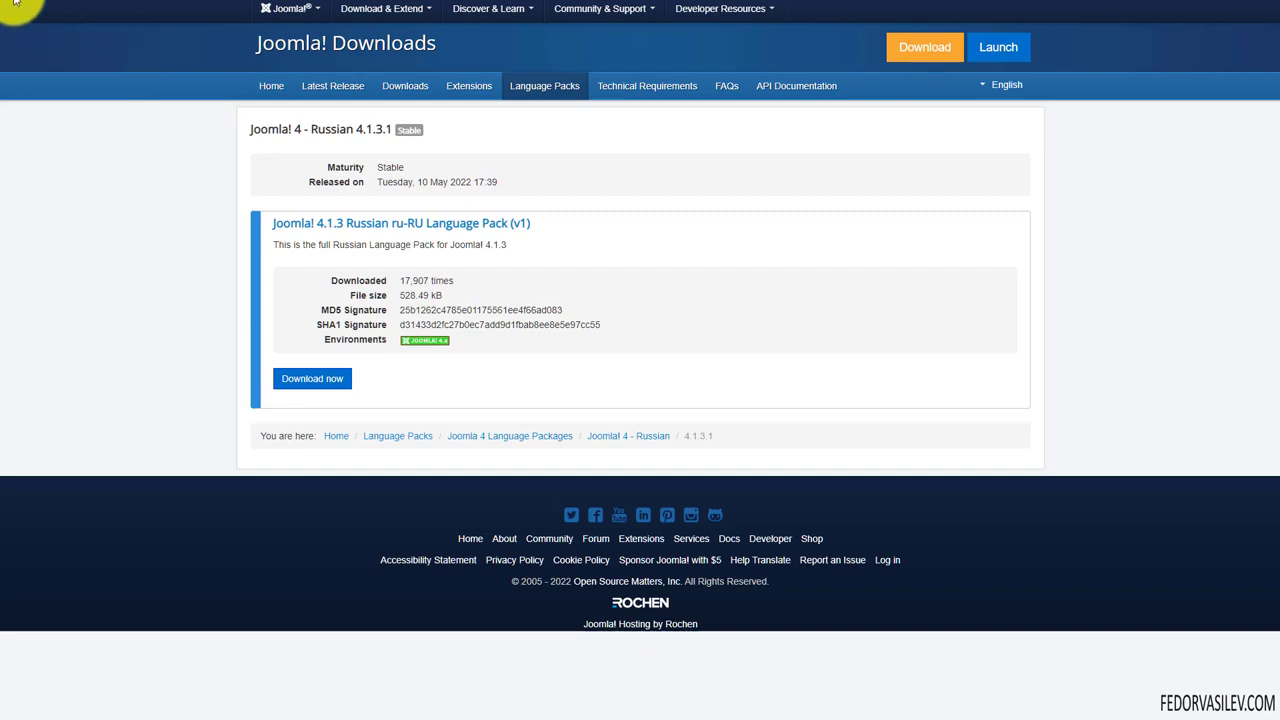
key(alt+Left)
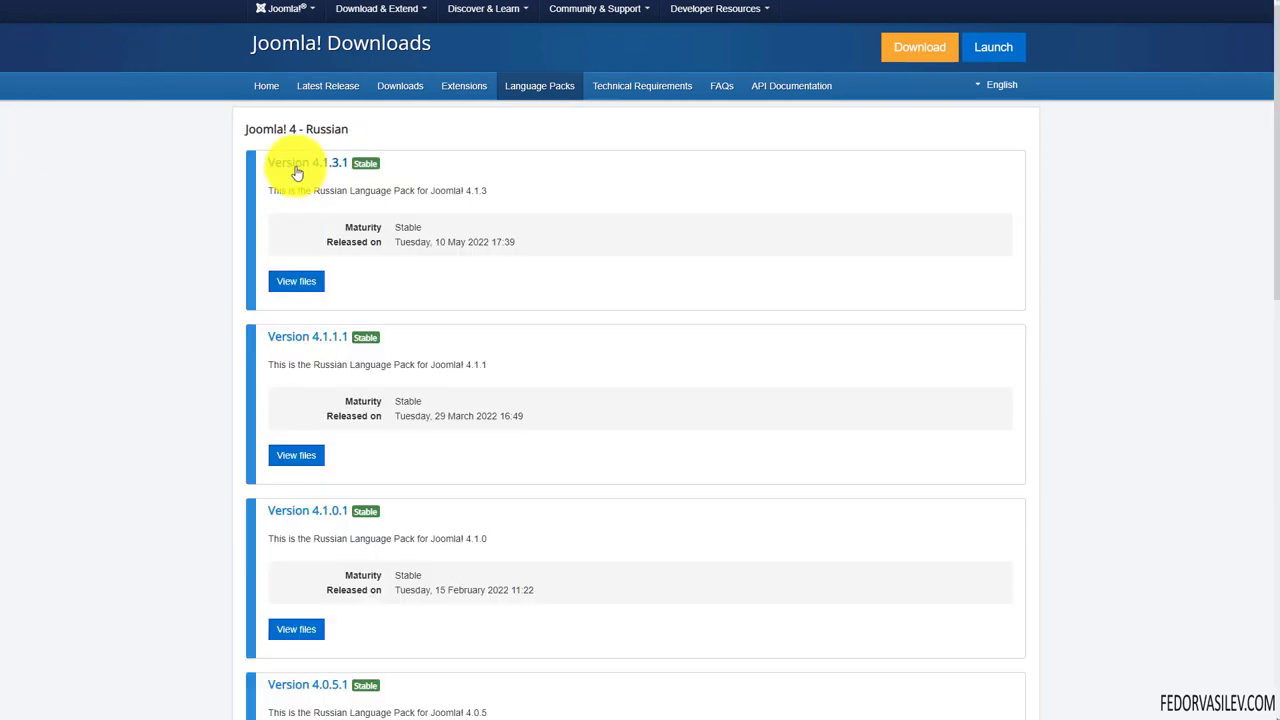
click(288, 284)
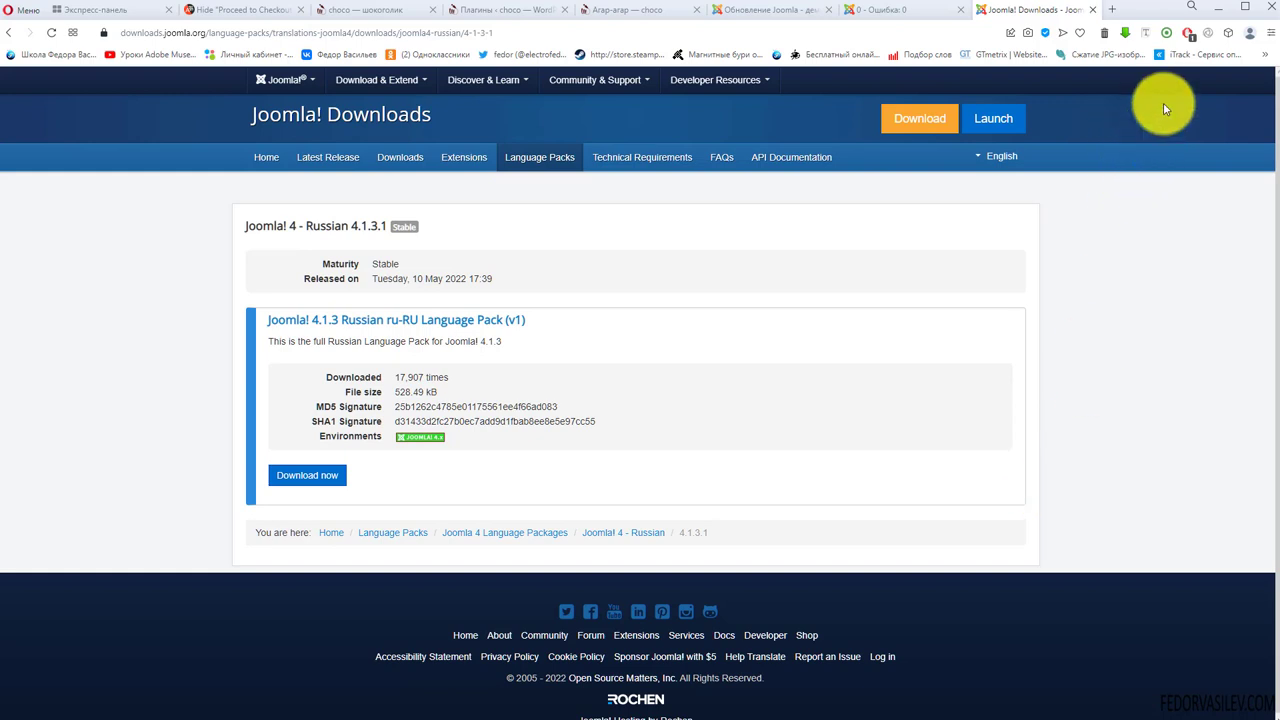
click(310, 474)
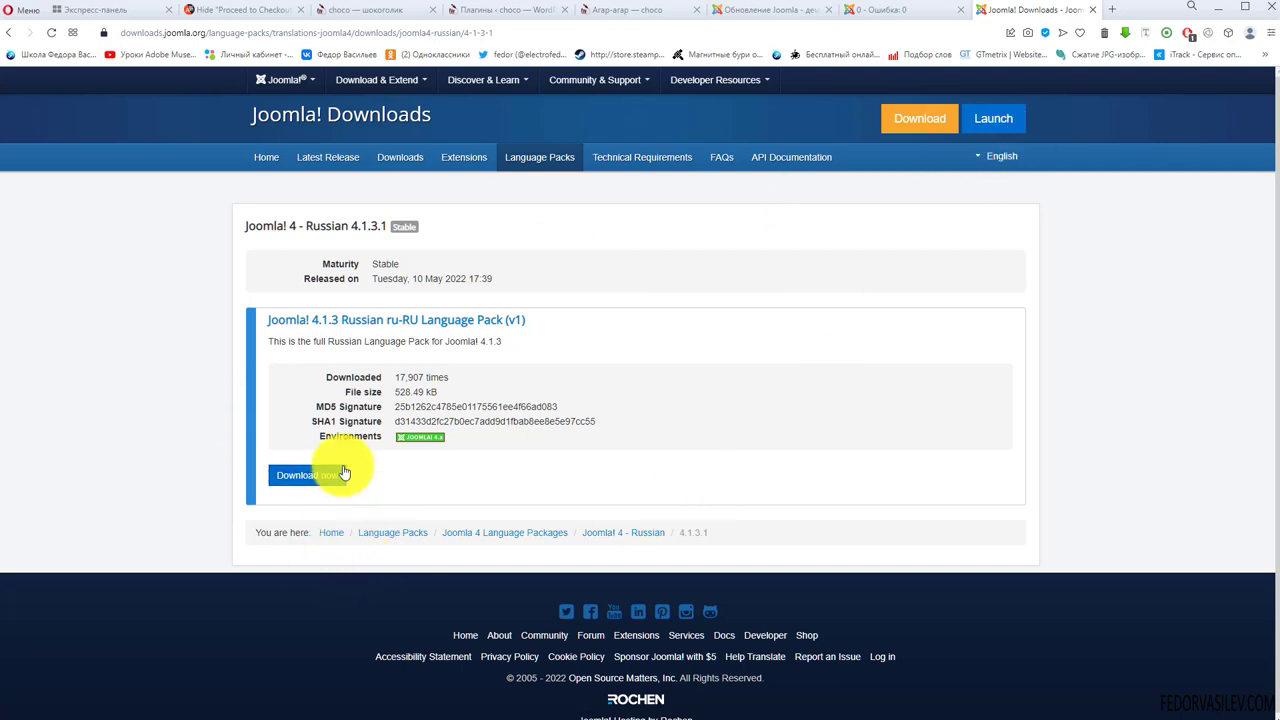
click(307, 476)
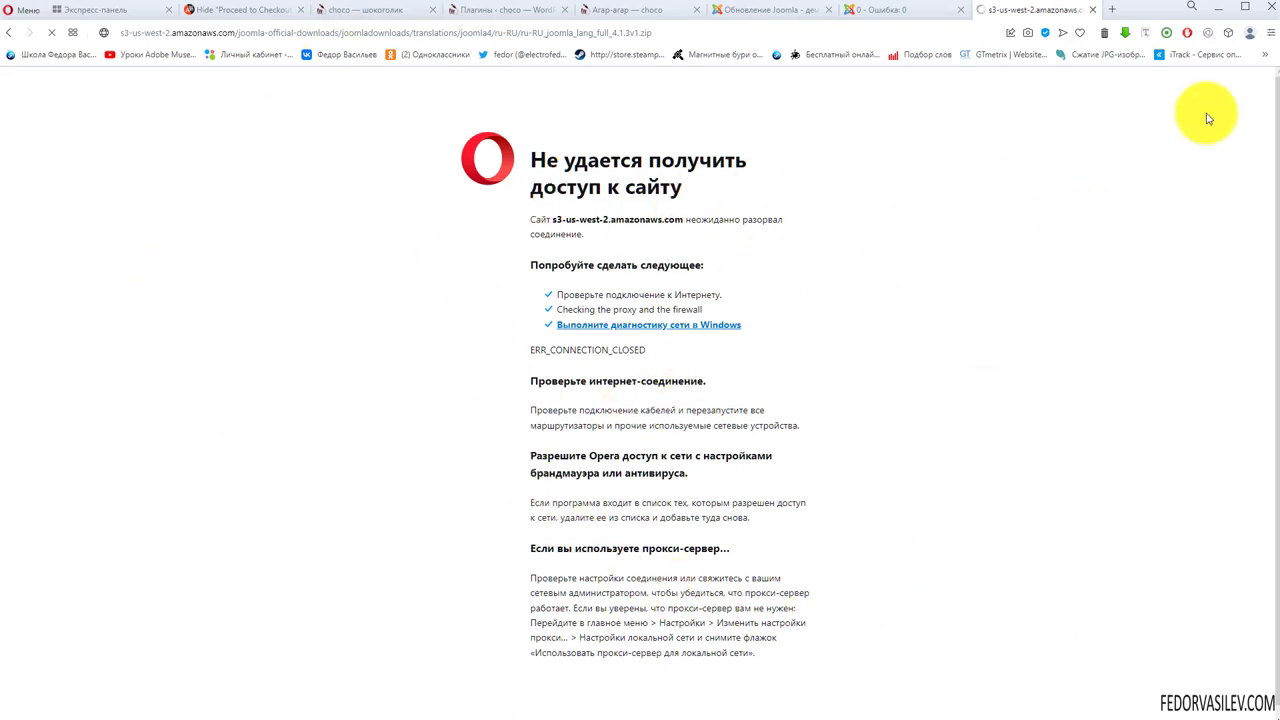
click(1207, 35)
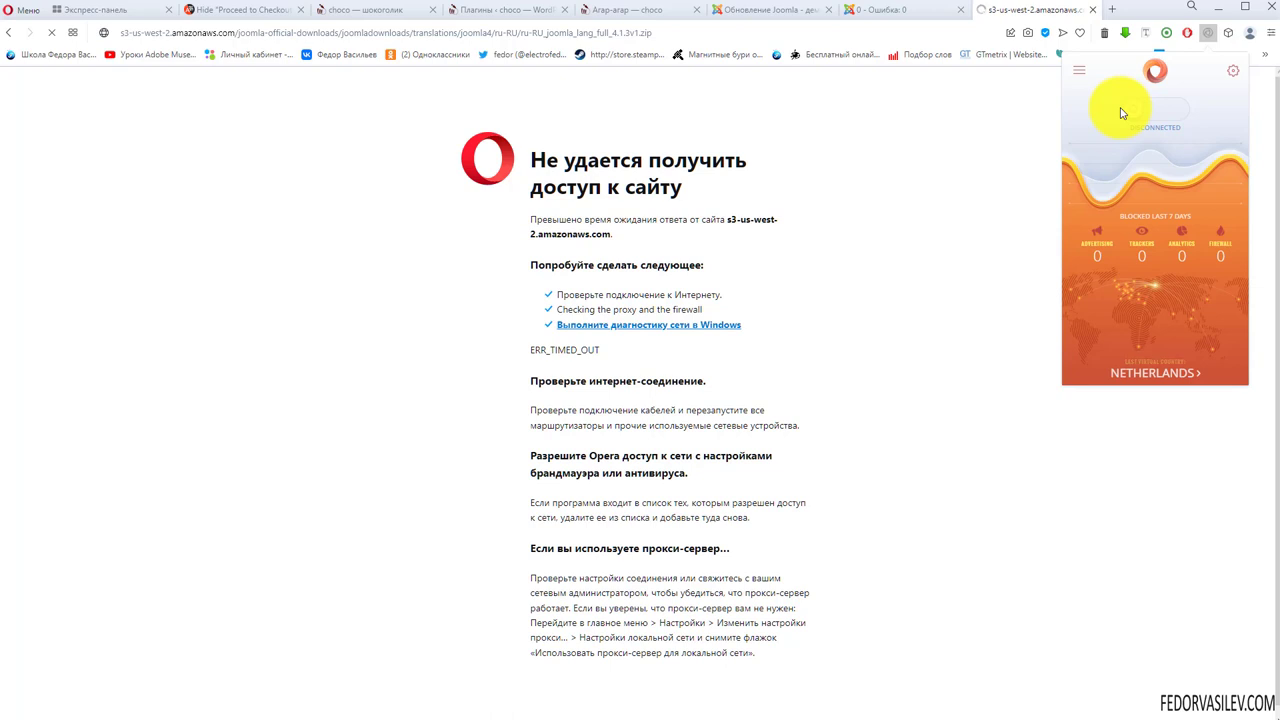
click(990, 137)
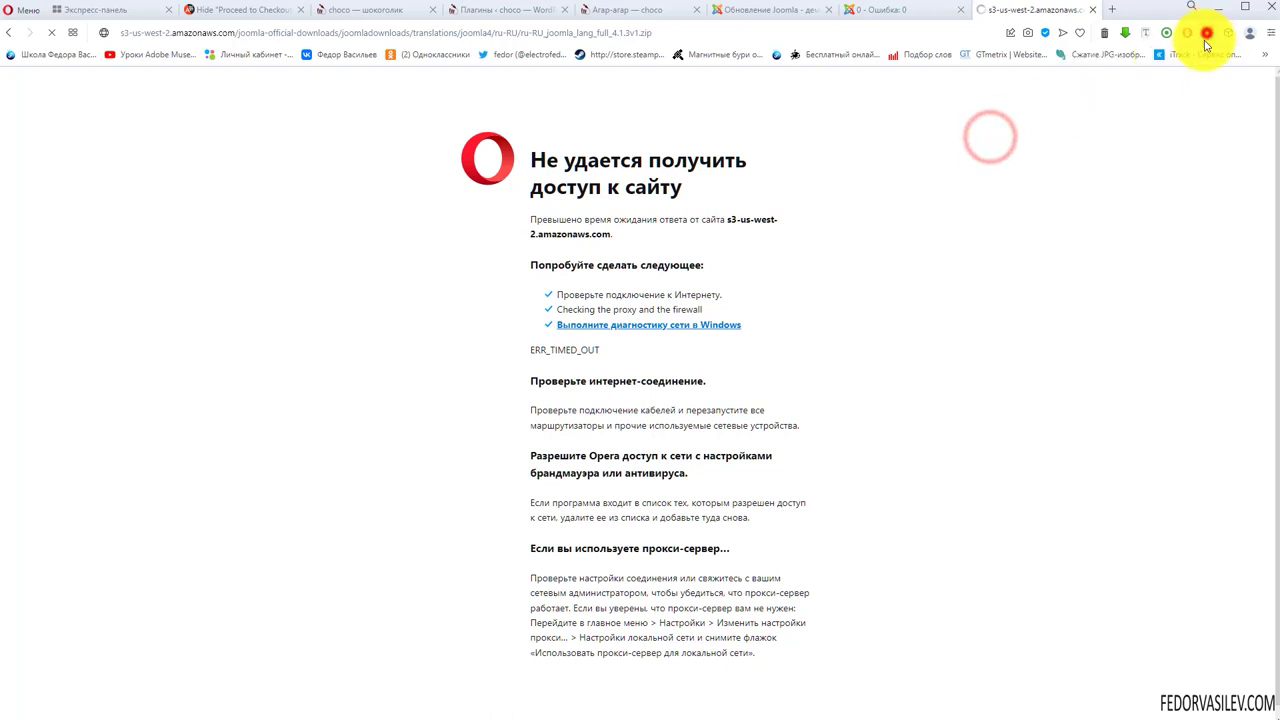
click(1206, 40)
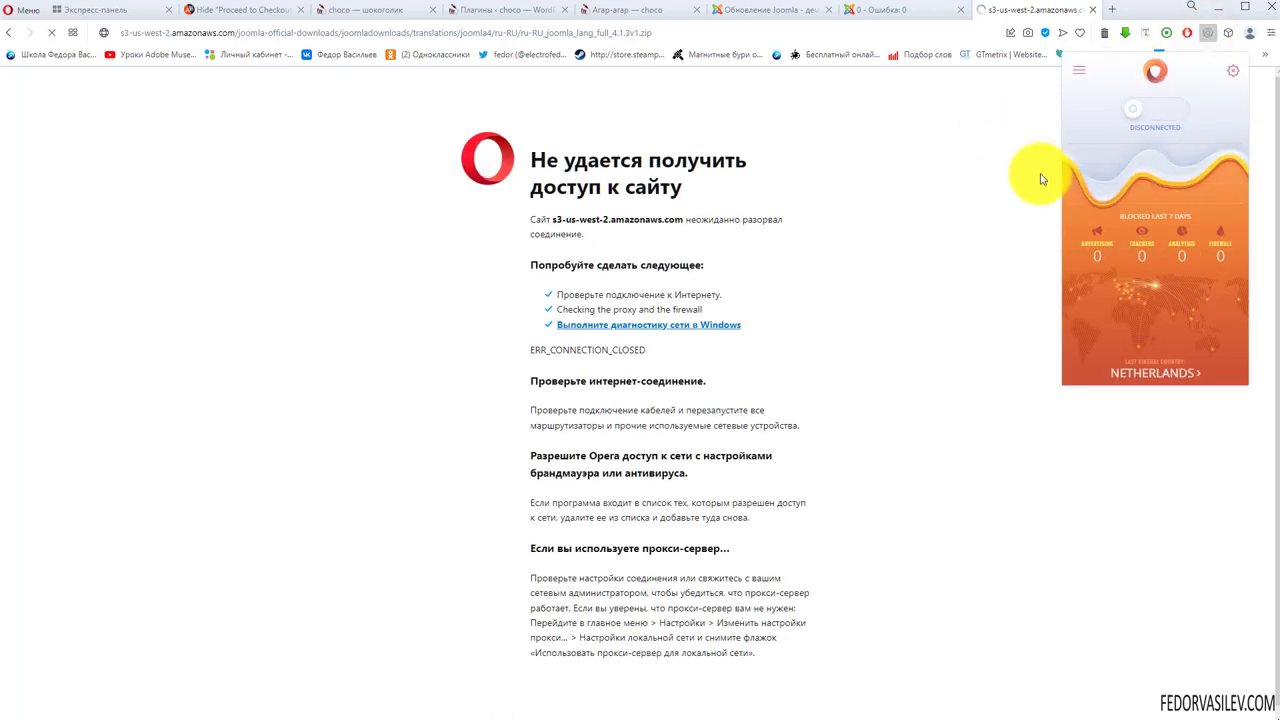
click(948, 130)
click(1204, 38)
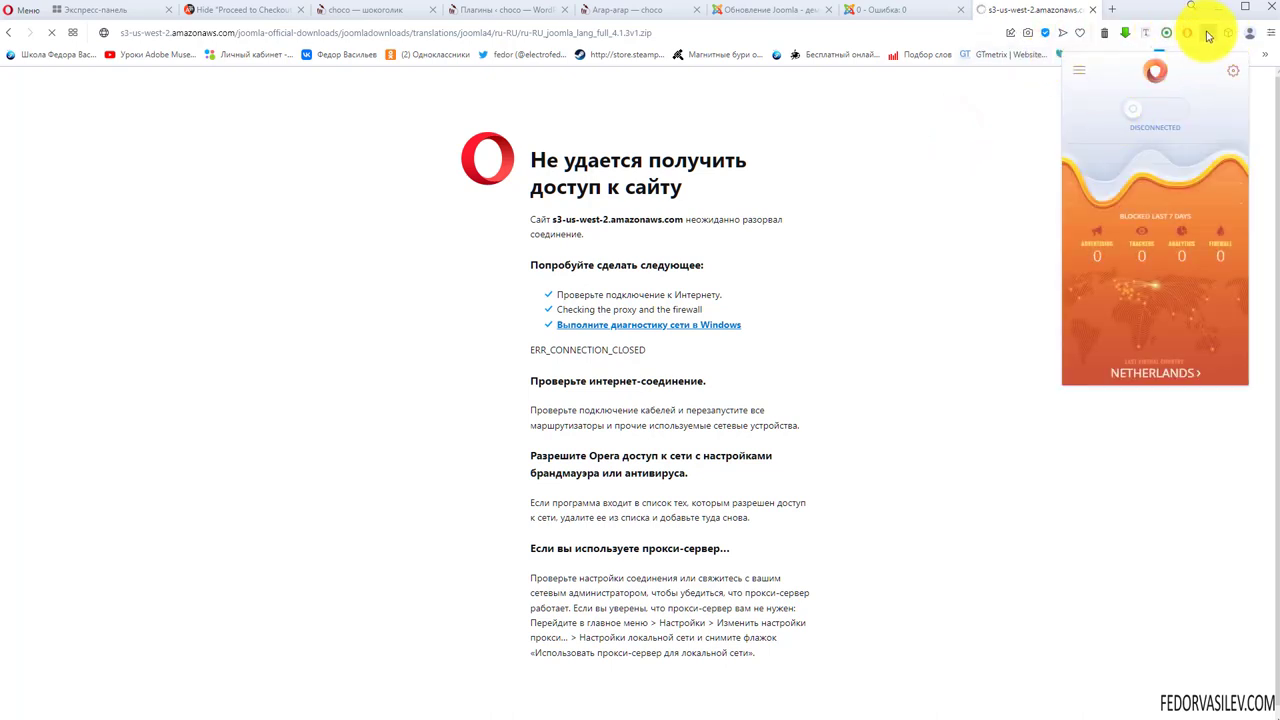
click(990, 128)
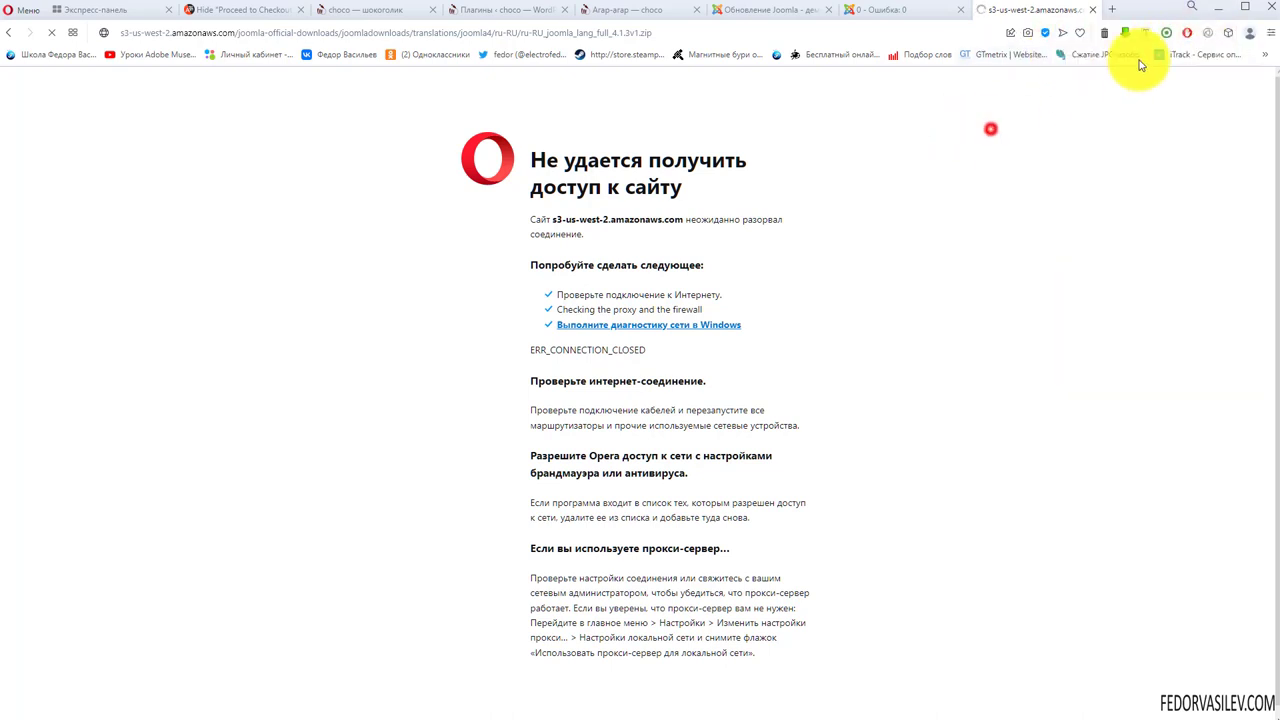
click(1200, 38)
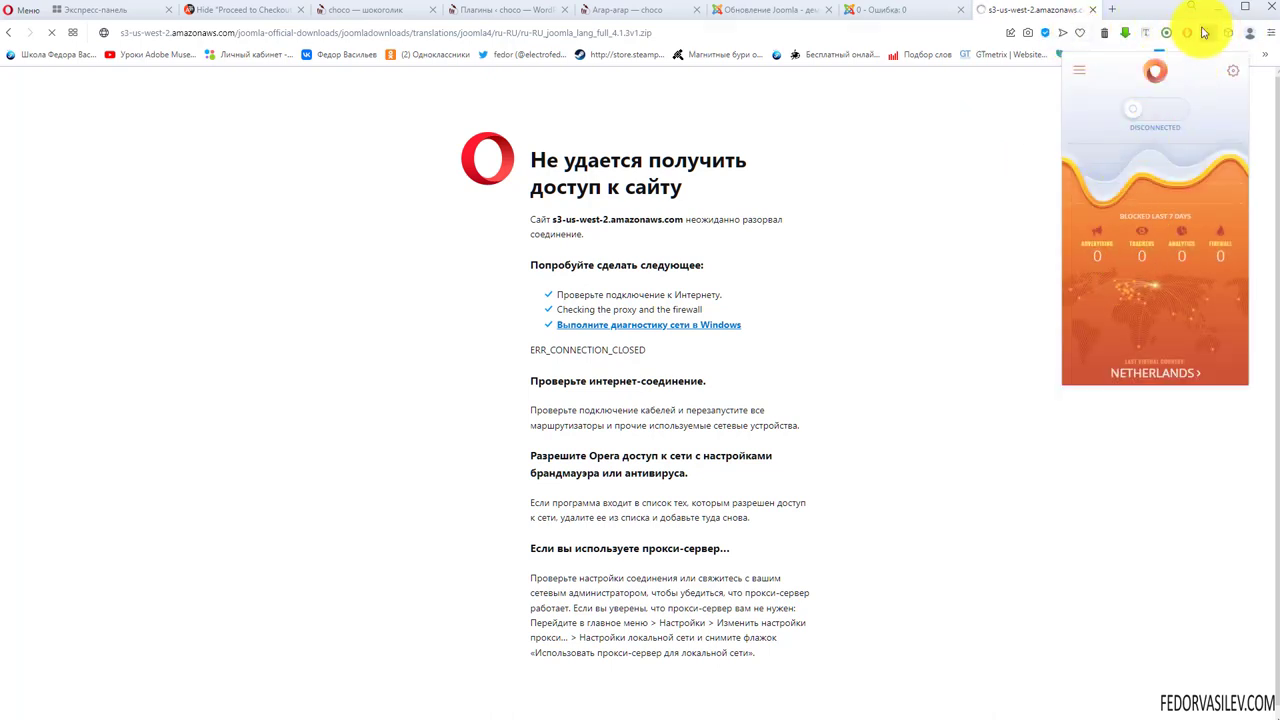
click(1204, 33)
Connect the browser's DotVPN extension with the Netherlands as the location.
click(1206, 33)
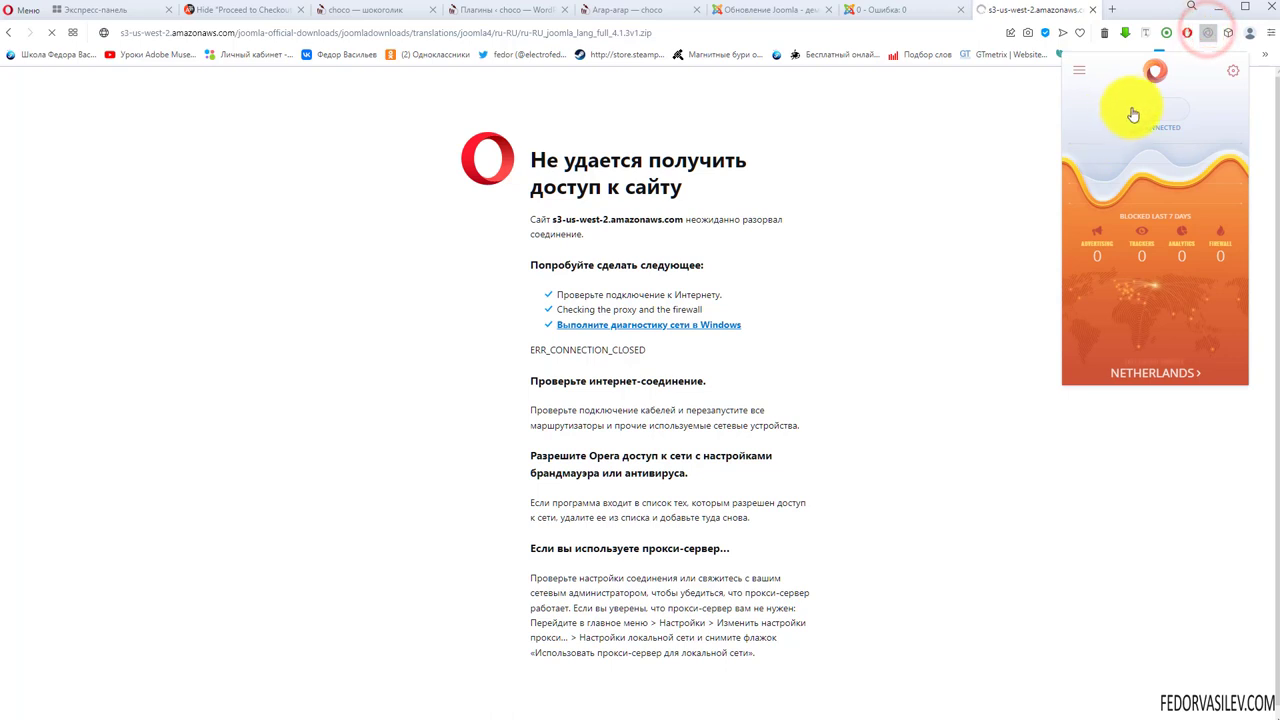
click(1134, 118)
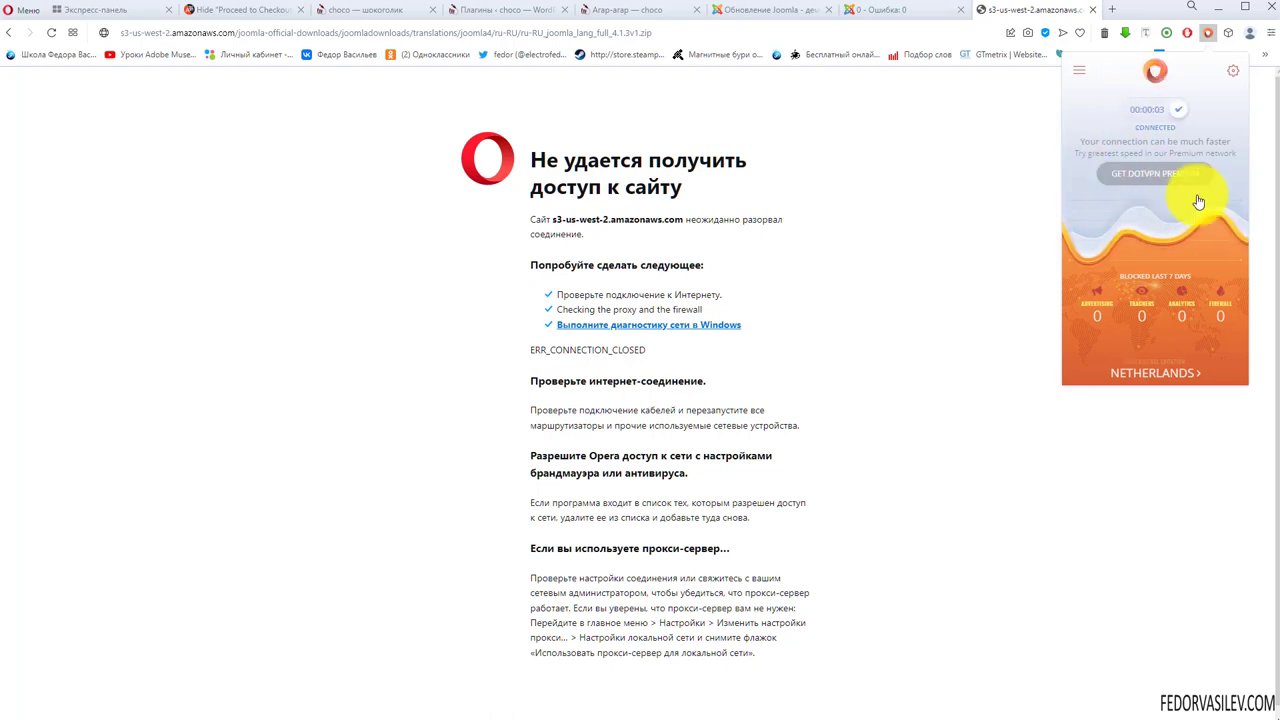
click(975, 130)
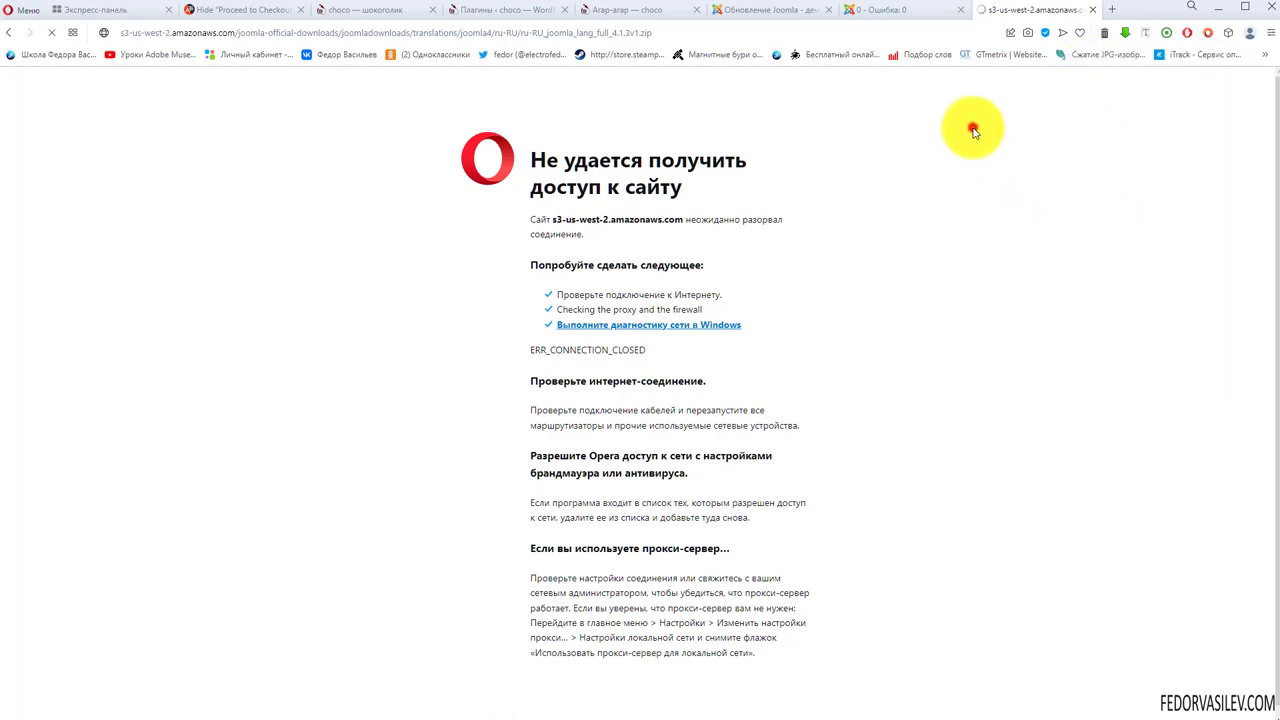
Return to the Russian 4.1.3.1 files page, check the VPN connection and download the ru-RU language pack again.
click(7, 35)
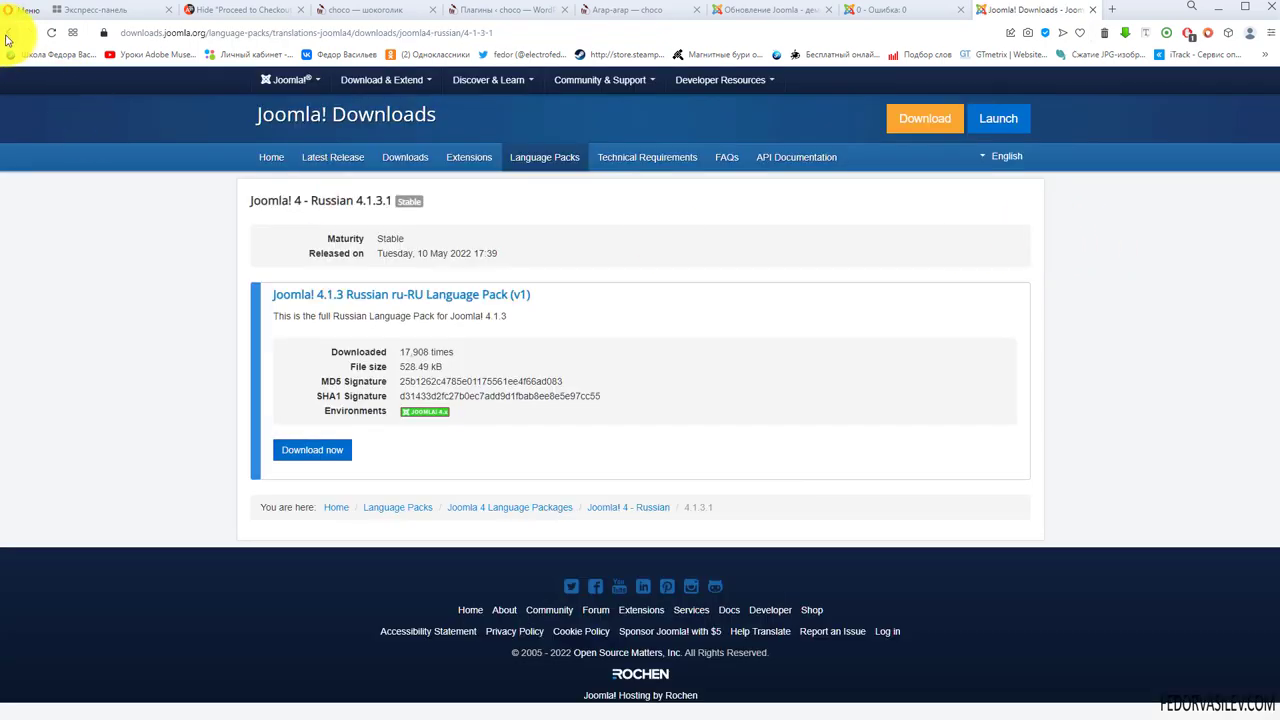
click(1206, 36)
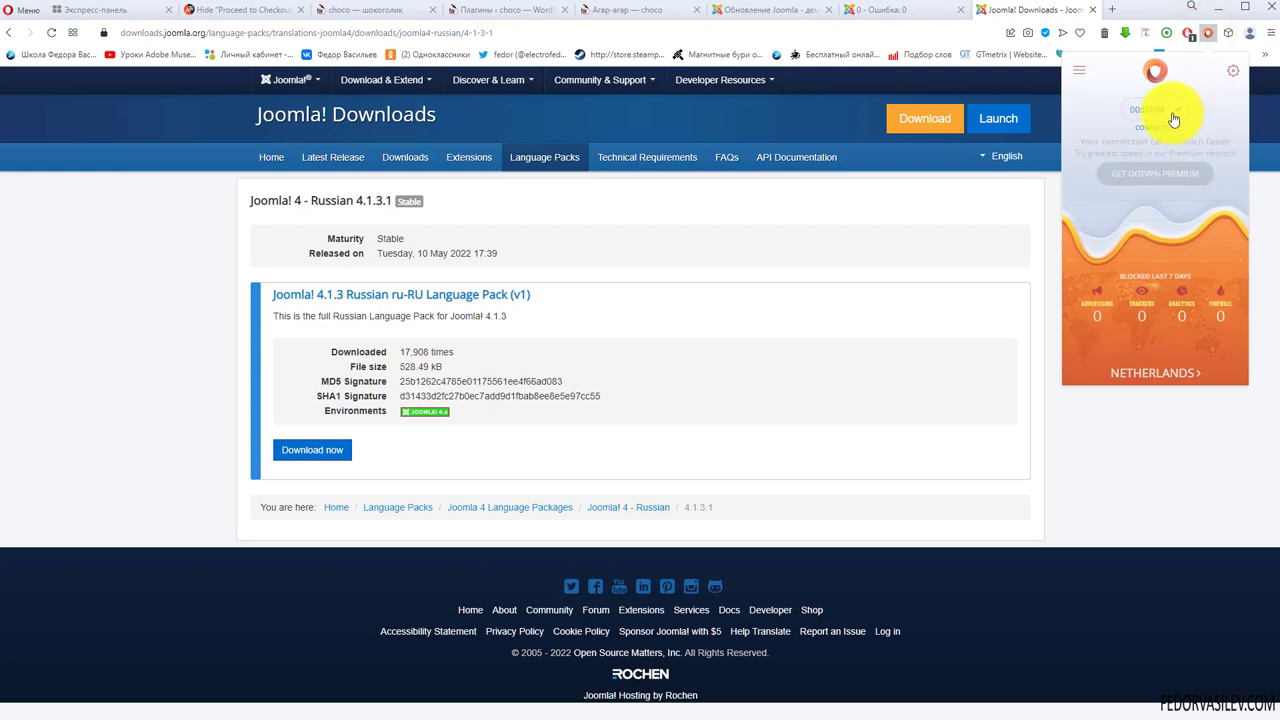
click(1107, 487)
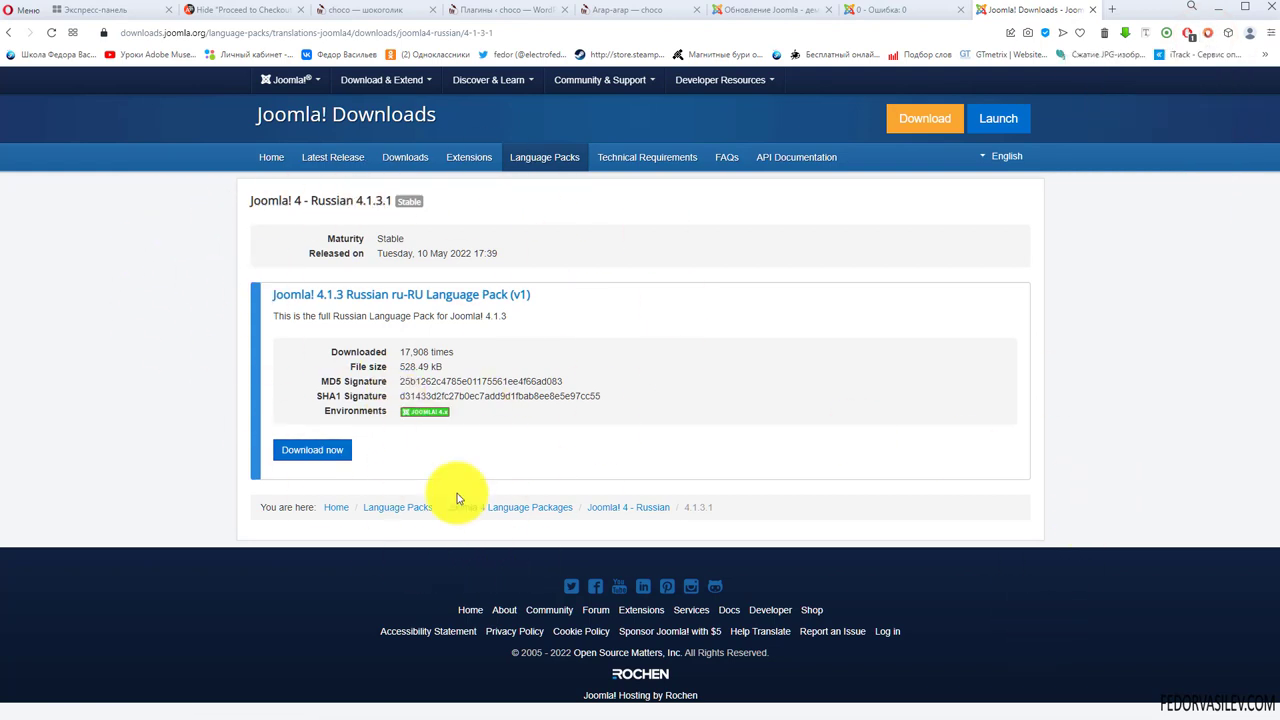
click(1208, 32)
click(1171, 120)
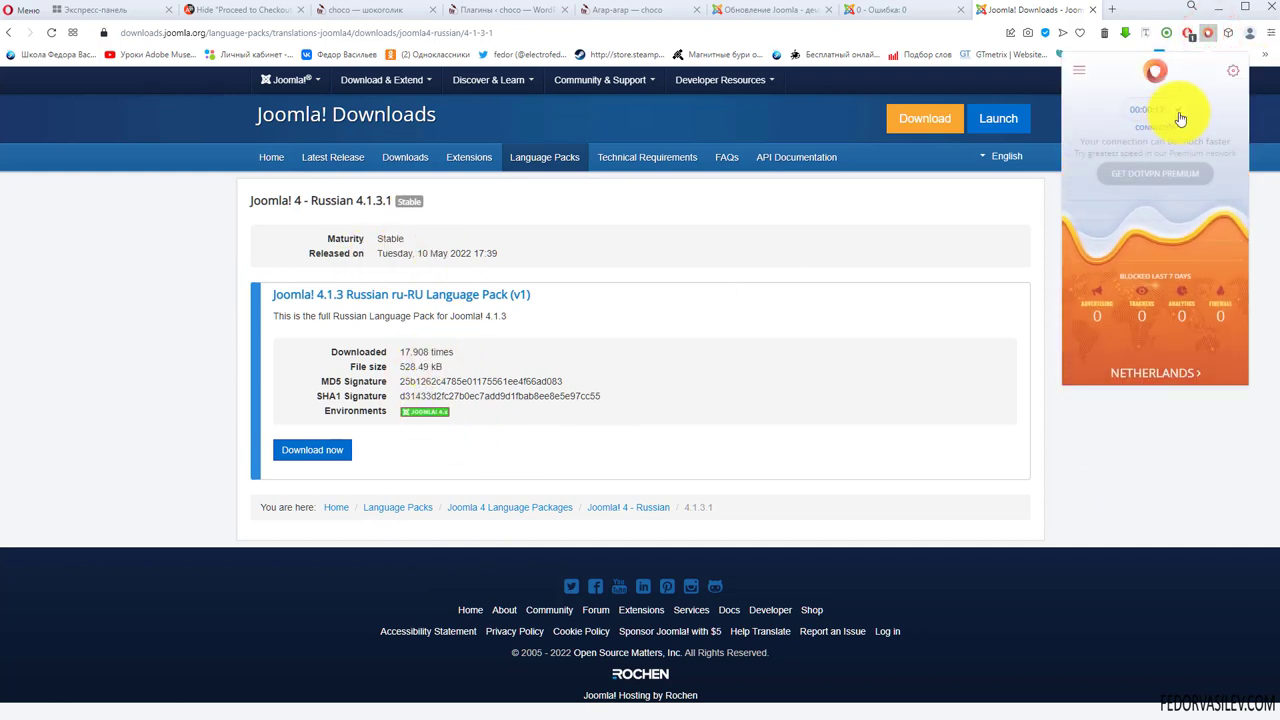
click(1178, 472)
click(306, 455)
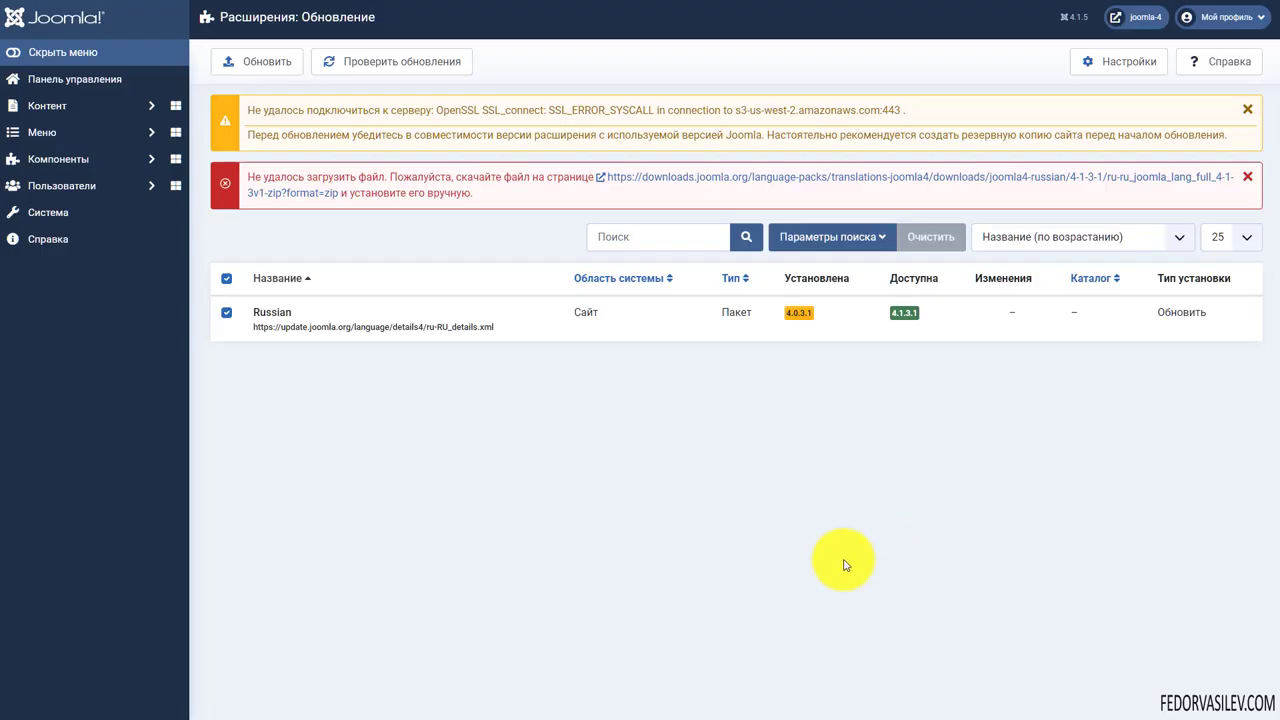
Open the extension installation page in the Joomla administration, look through the installation methods and choose package file upload.
click(58, 214)
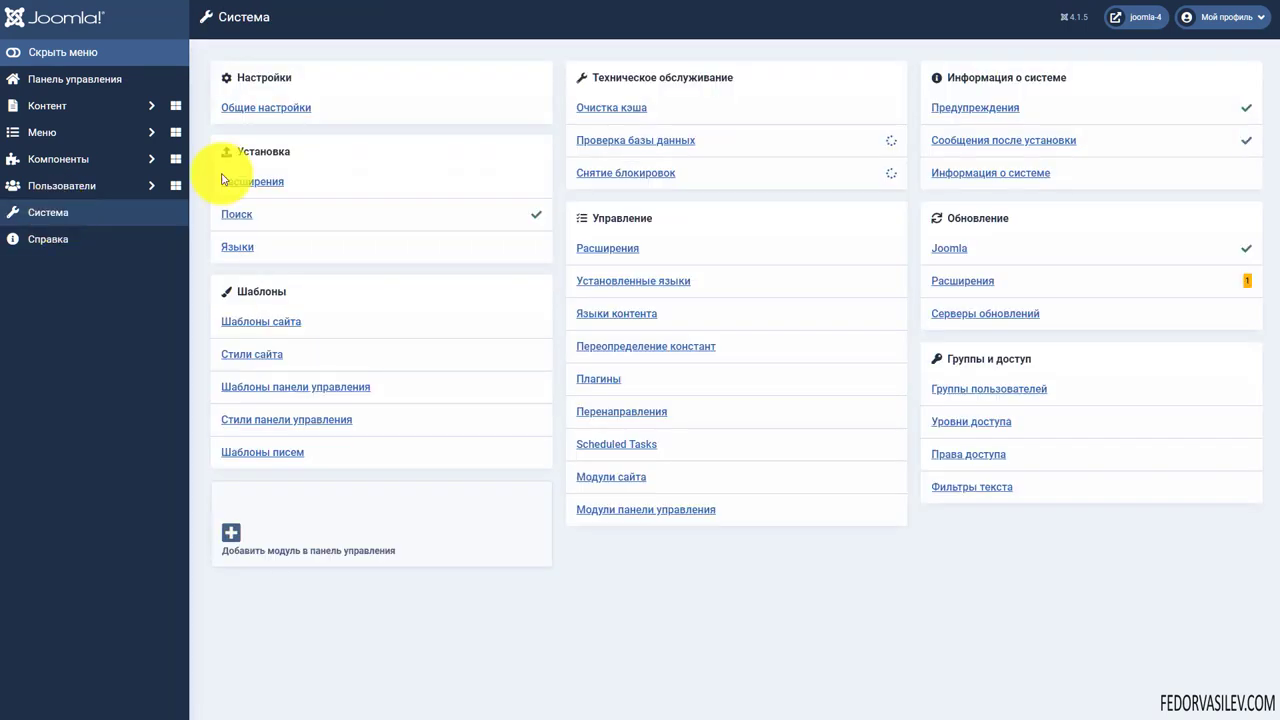
click(250, 183)
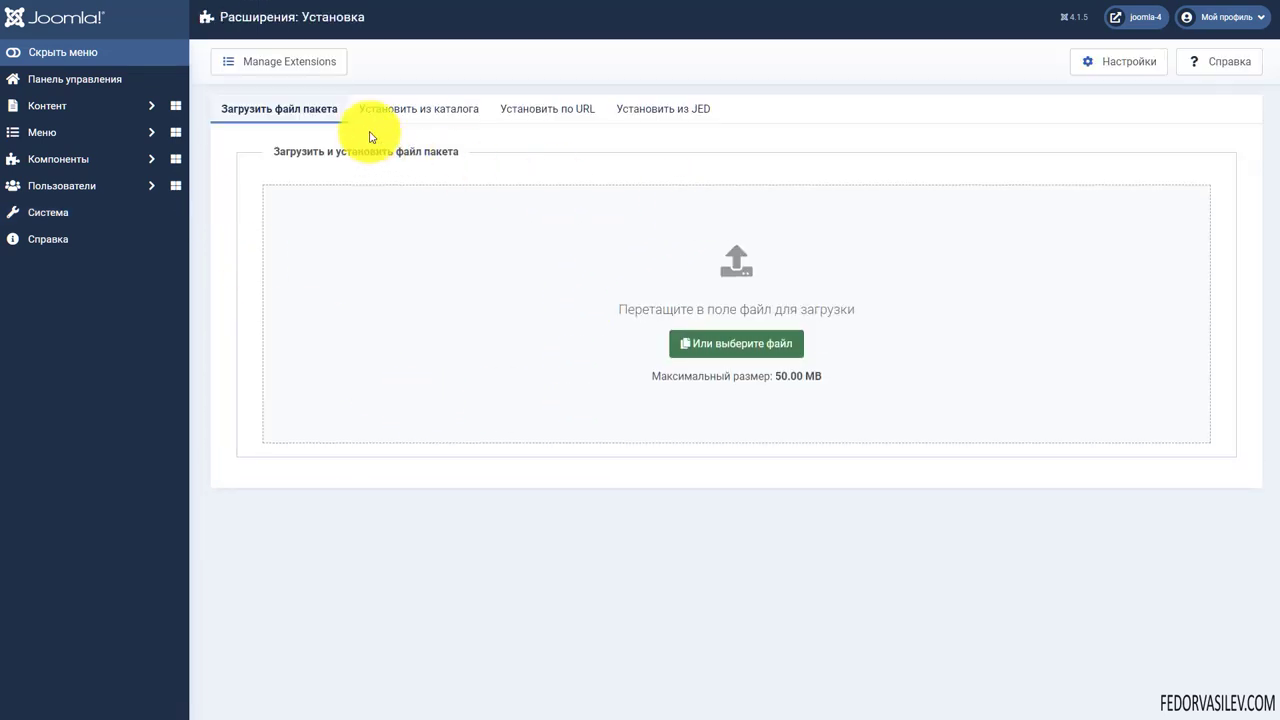
click(390, 109)
click(538, 108)
click(664, 106)
click(270, 110)
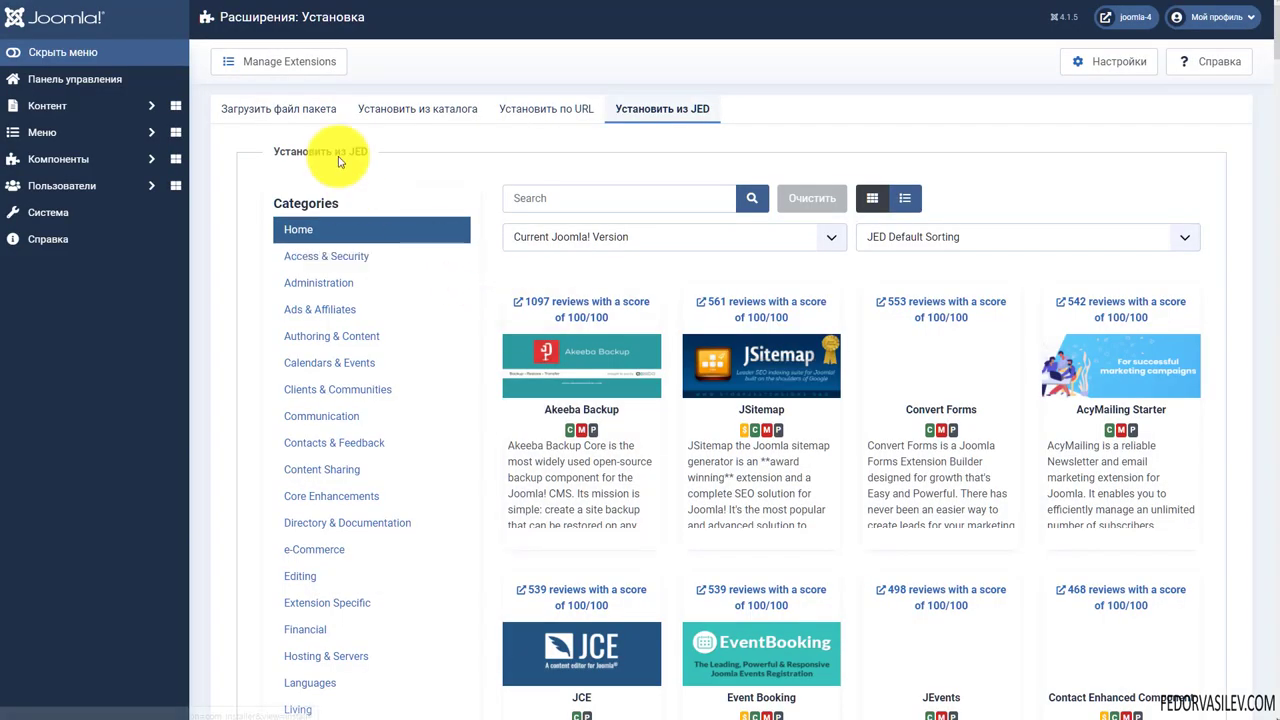
click(325, 113)
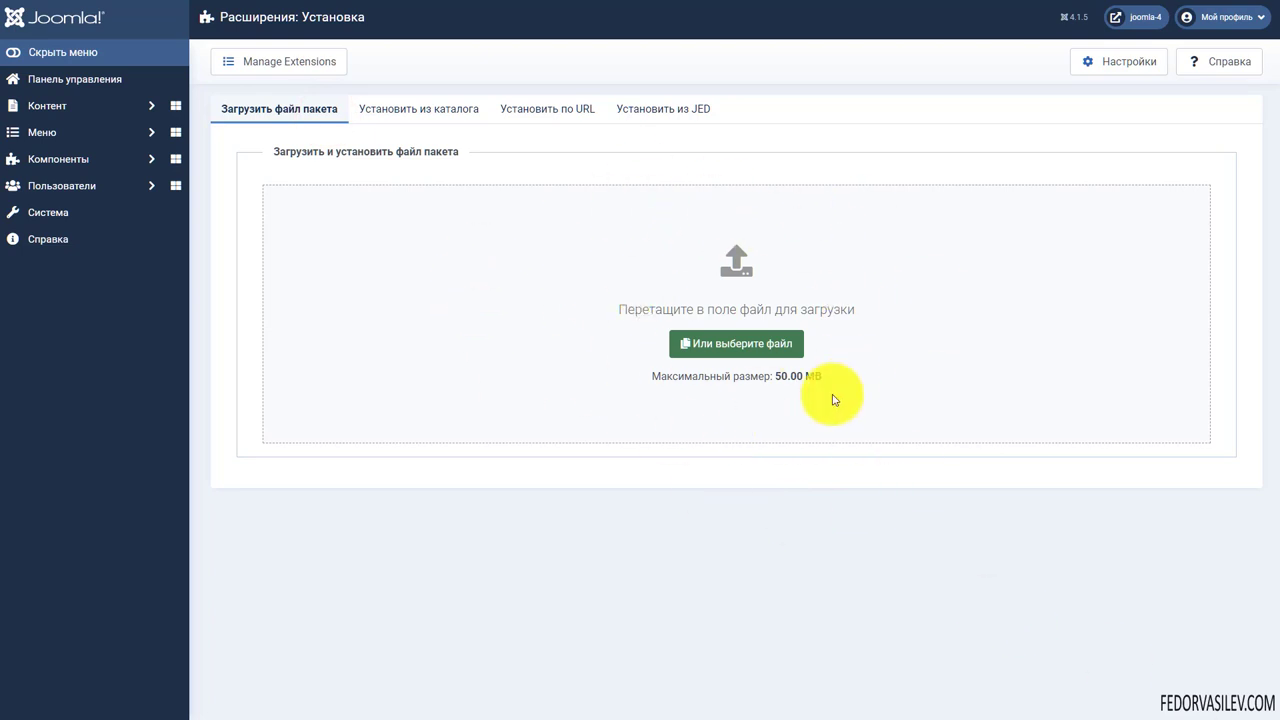
Upload and install the package file ru-RU_joomla_lang_full_4.1.3v1.zip, and return to the control panel.
click(722, 348)
click(754, 517)
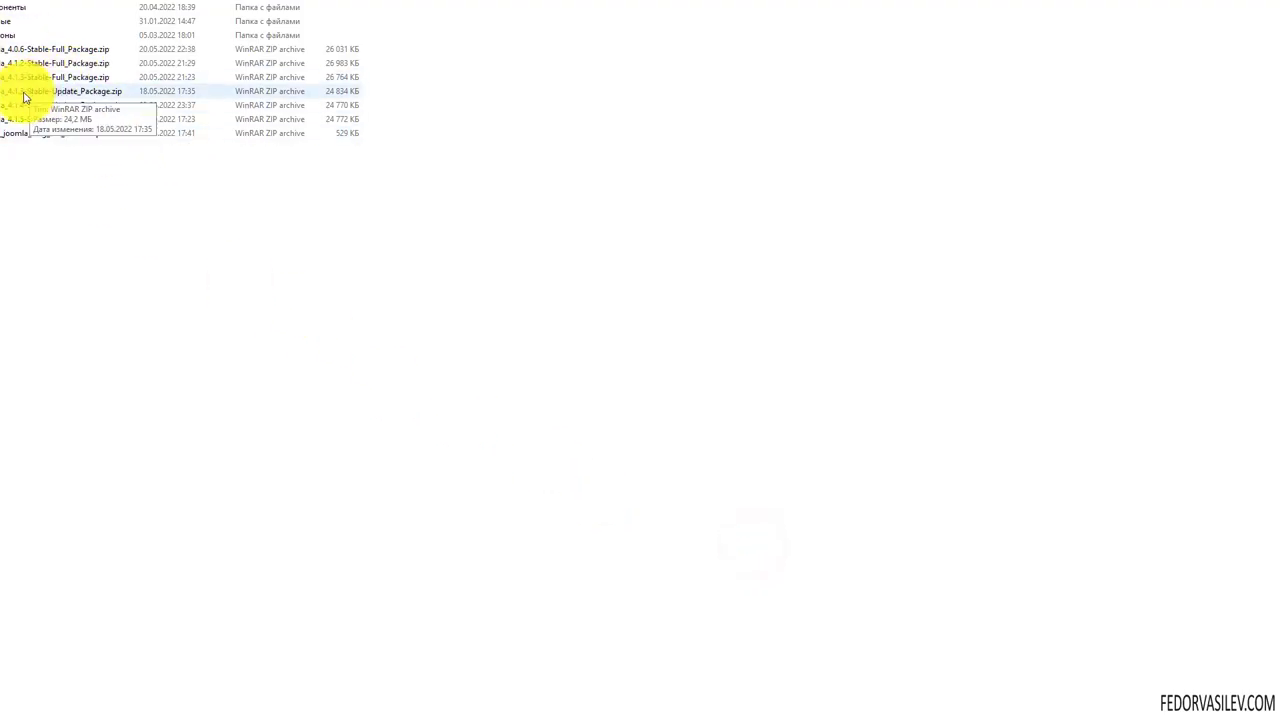
click(2, 137)
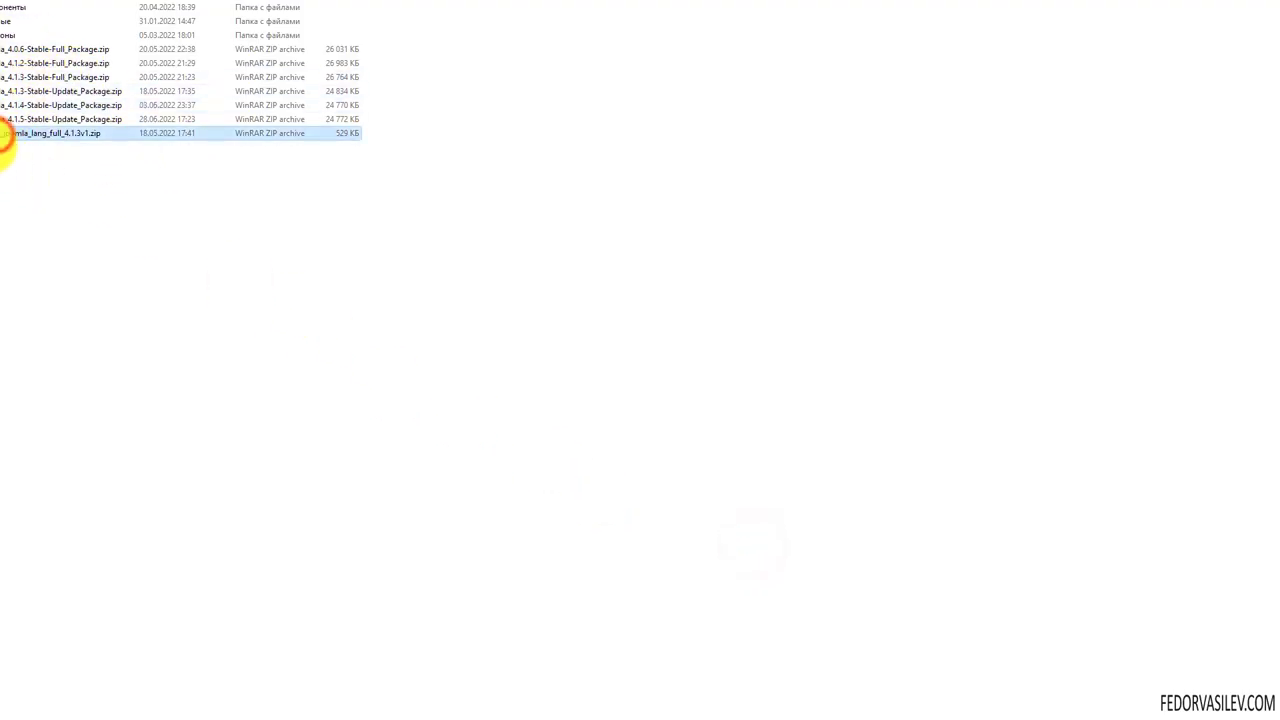
key(Return)
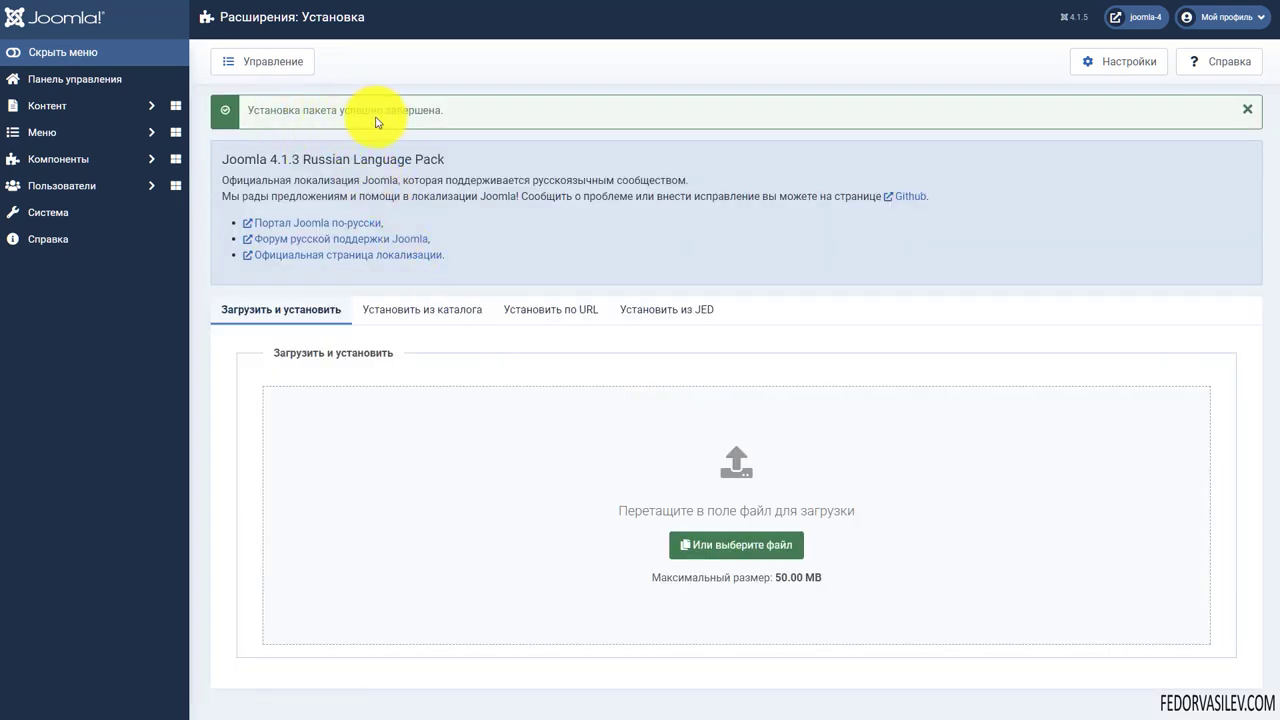
click(86, 89)
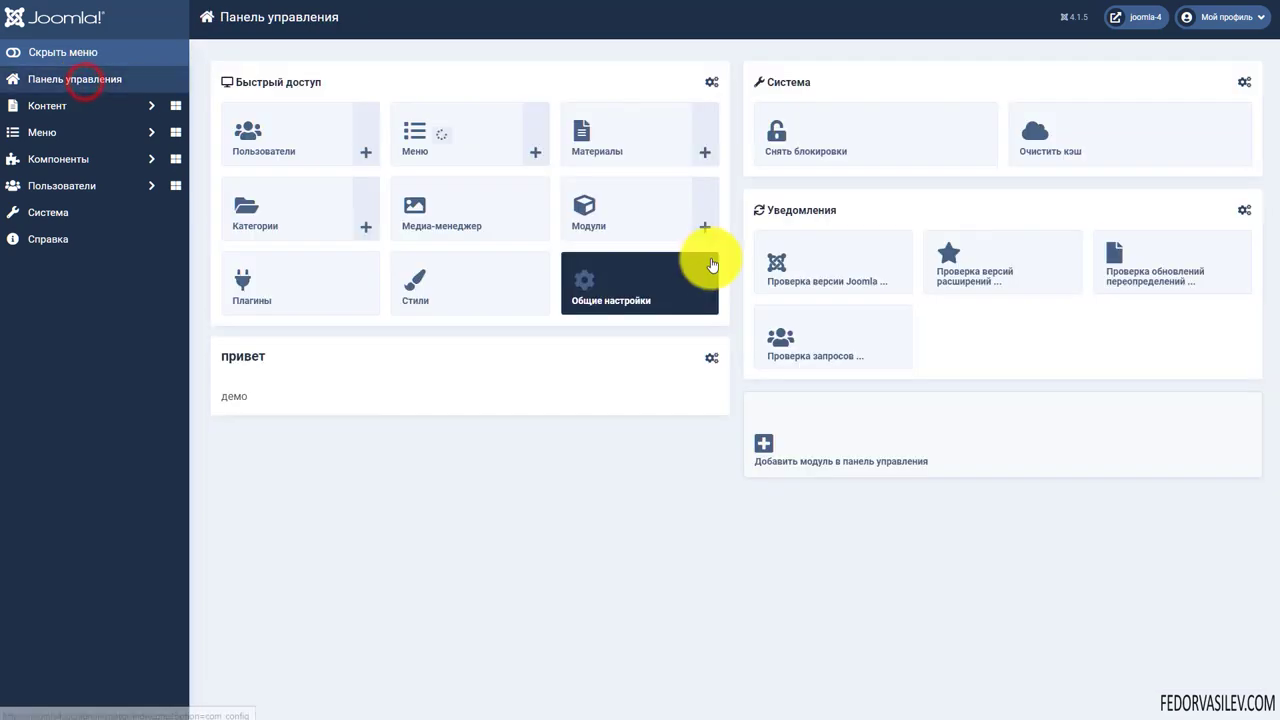